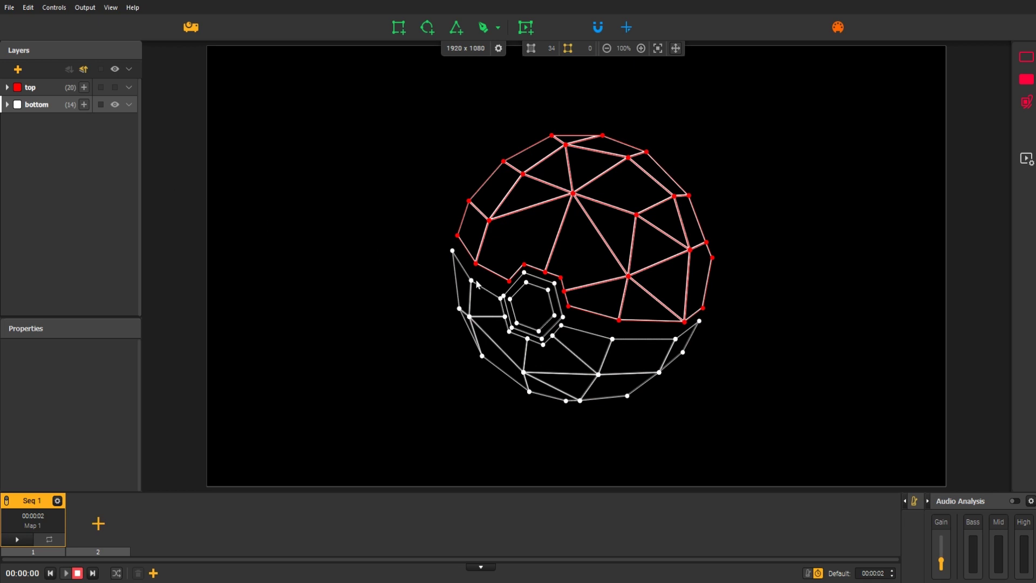
Step: Select the two inner hexagon rings that make up the pokeball's button
left_click(515, 292)
Step: Group Face 34 and Face 33 from the bottom layer into a new layer named 'button'
left_click(7, 104)
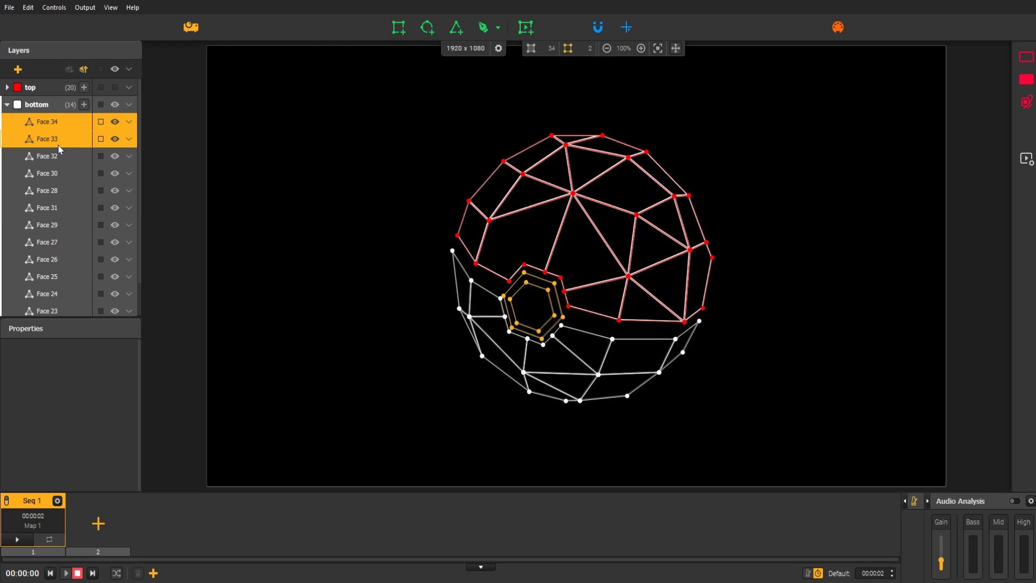
left_click(19, 69)
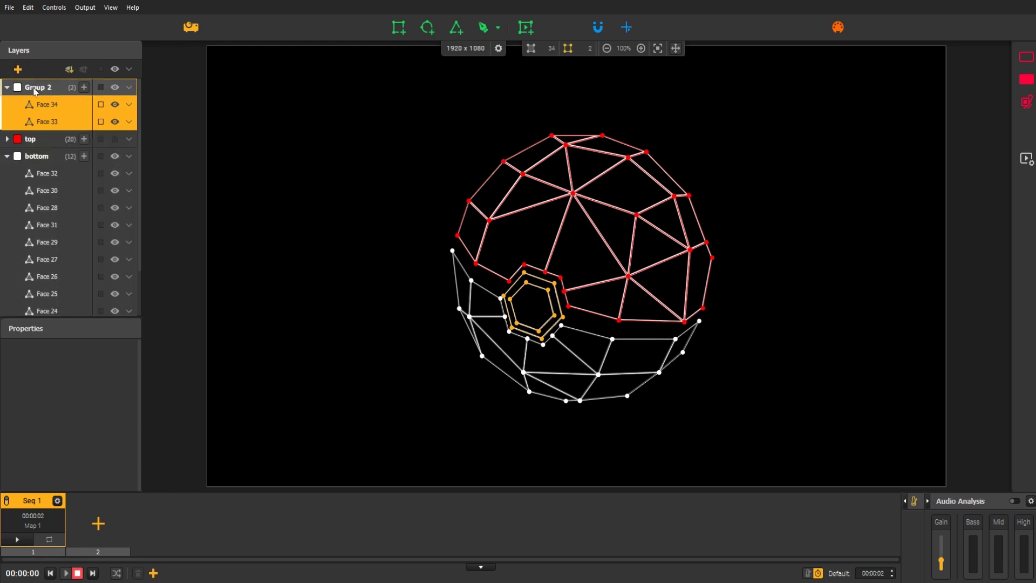
double_click(34, 89)
type("button")
key("Return")
Step: Colour the button layer blue and order it between the top and bottom layers
left_click(16, 87)
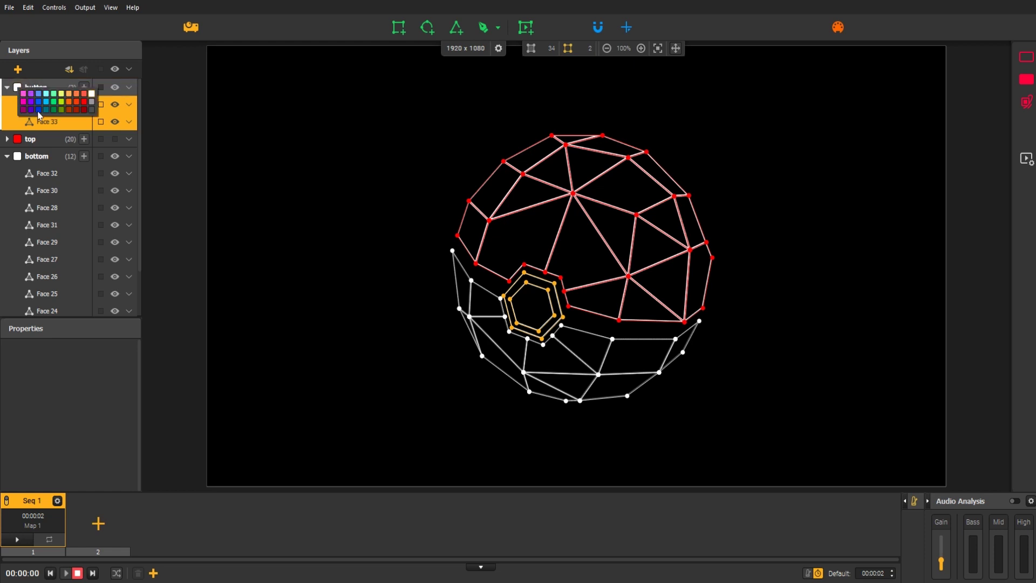
left_click(38, 110)
left_click(7, 87)
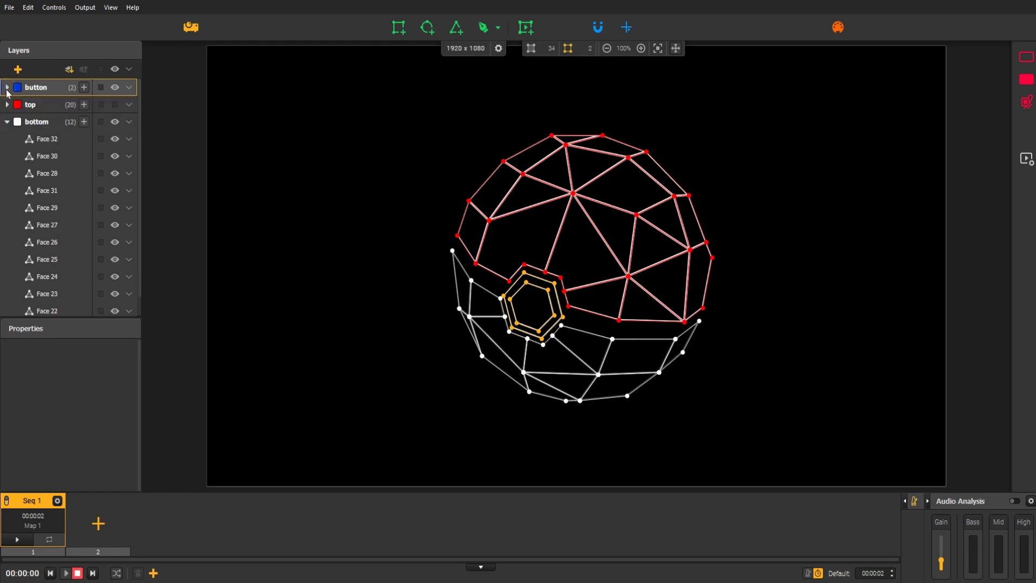
left_click(7, 122)
left_click_drag(32, 95, 33, 111)
left_click(43, 87)
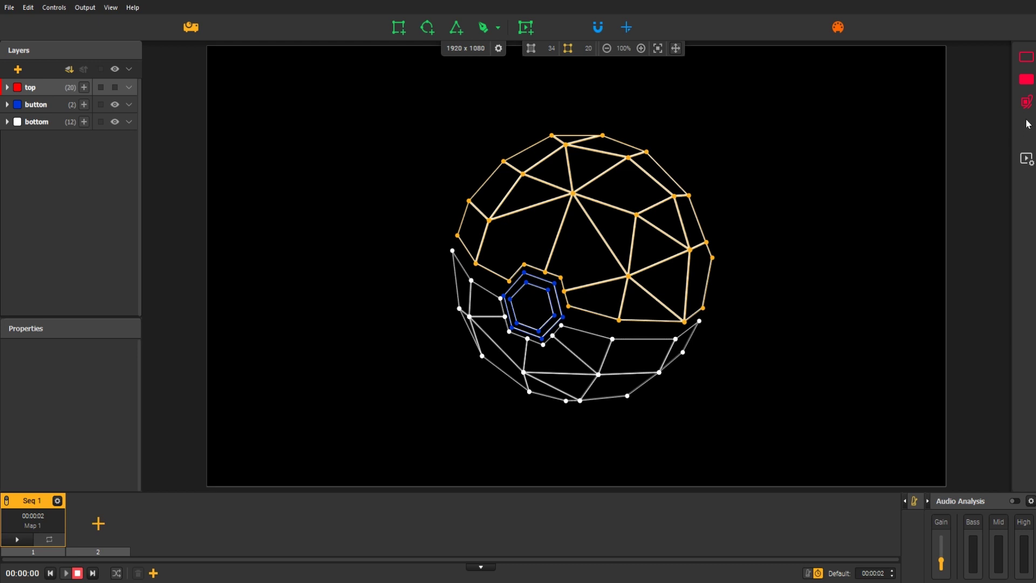
Step: Switch off the top layer's Border outline so its edges become thin lines
left_click(1026, 103)
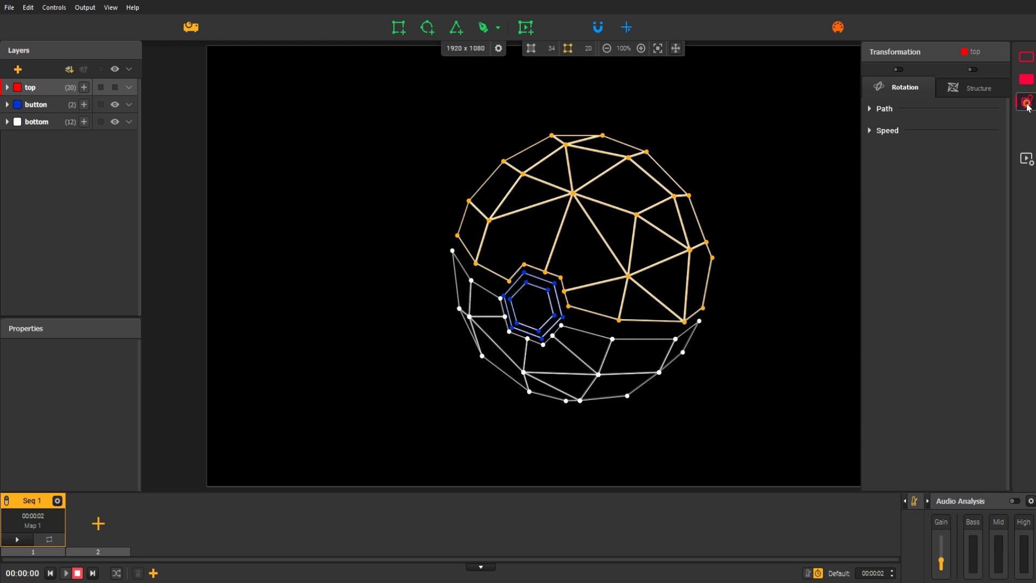
left_click(1028, 106)
left_click(1028, 82)
left_click(1028, 83)
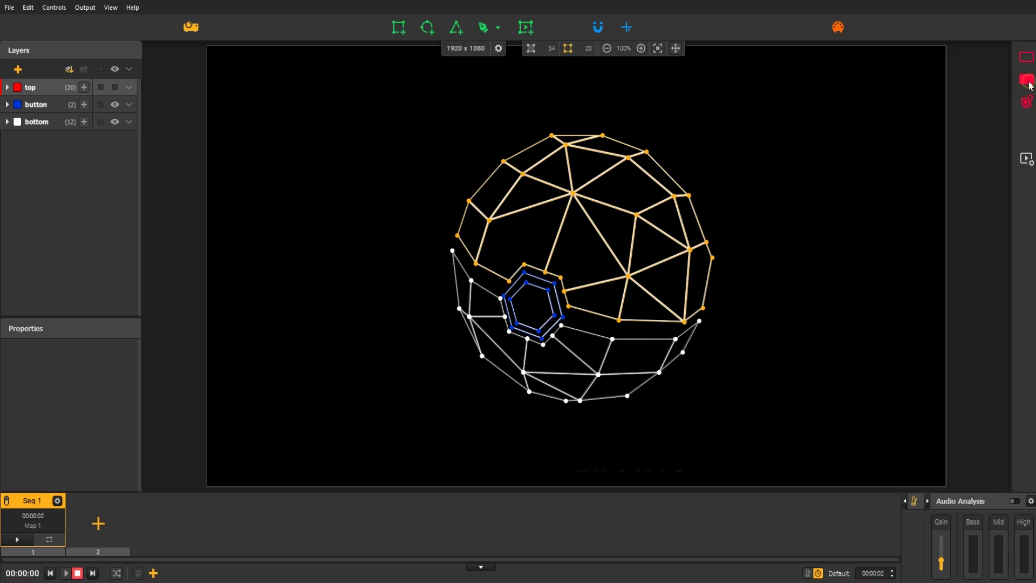
left_click(1028, 59)
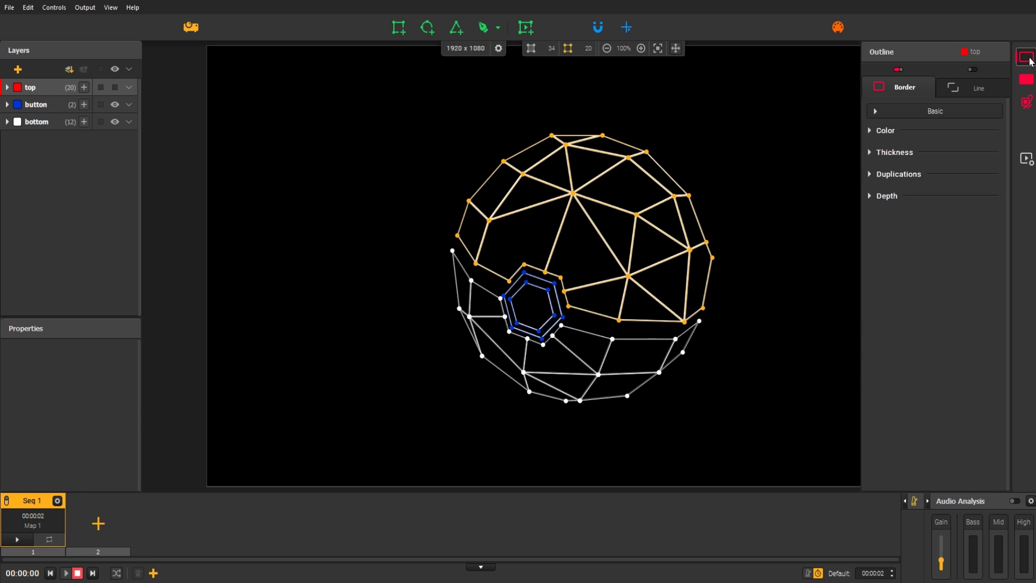
left_click(899, 70)
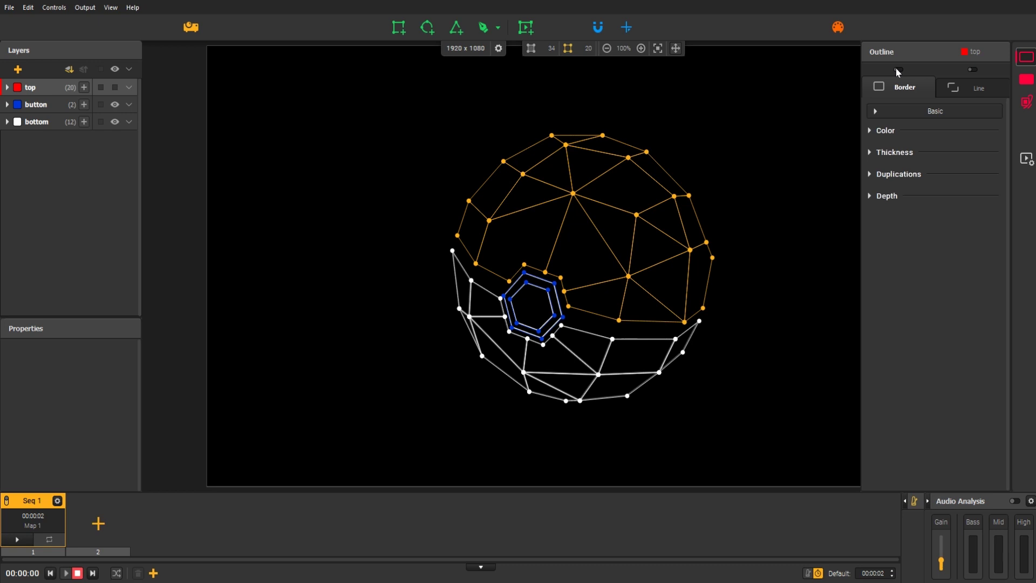
left_click(1025, 82)
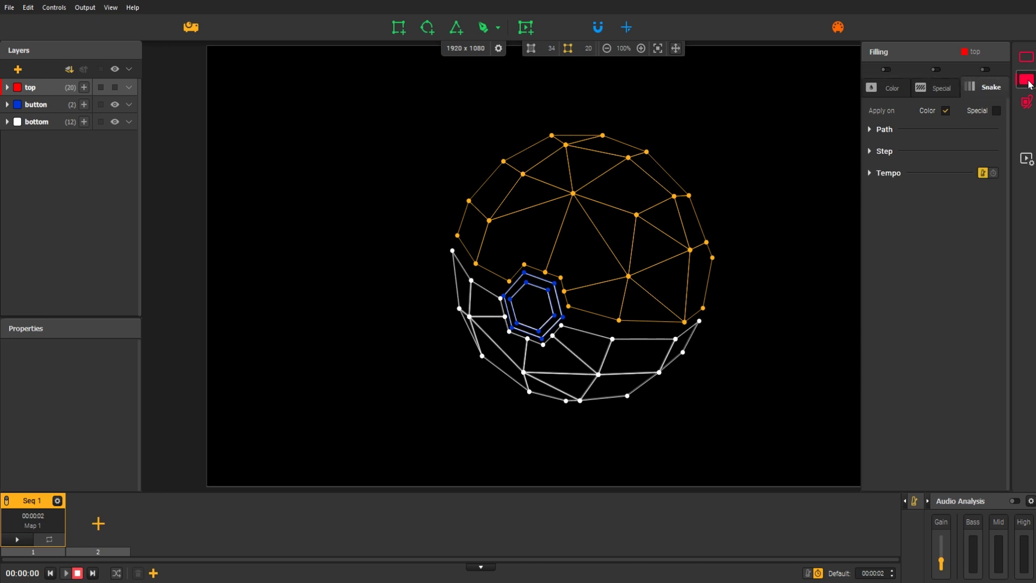
Step: Enable a gradient colour fill on the top layer with a dark red start colour
left_click(896, 88)
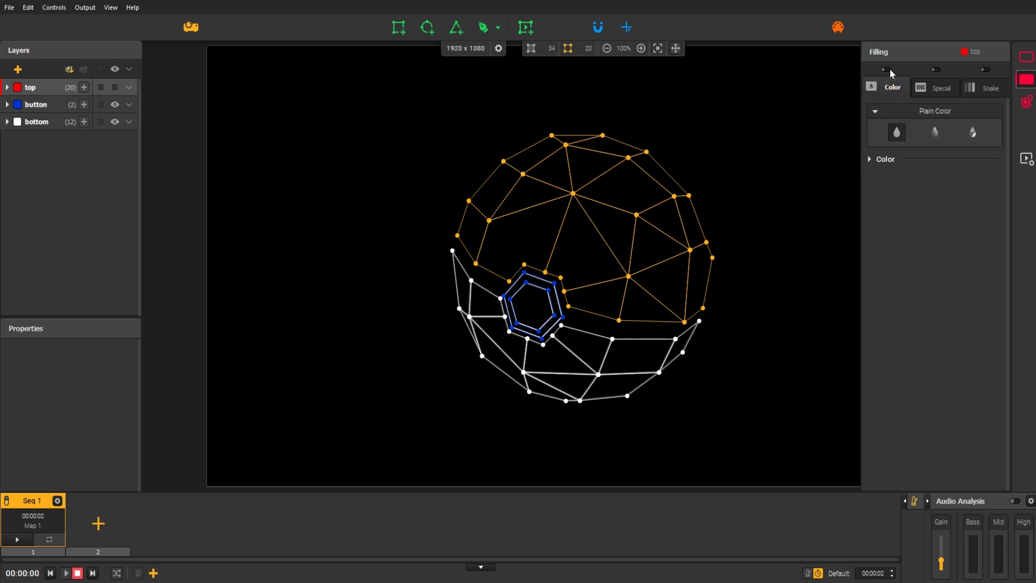
left_click(888, 70)
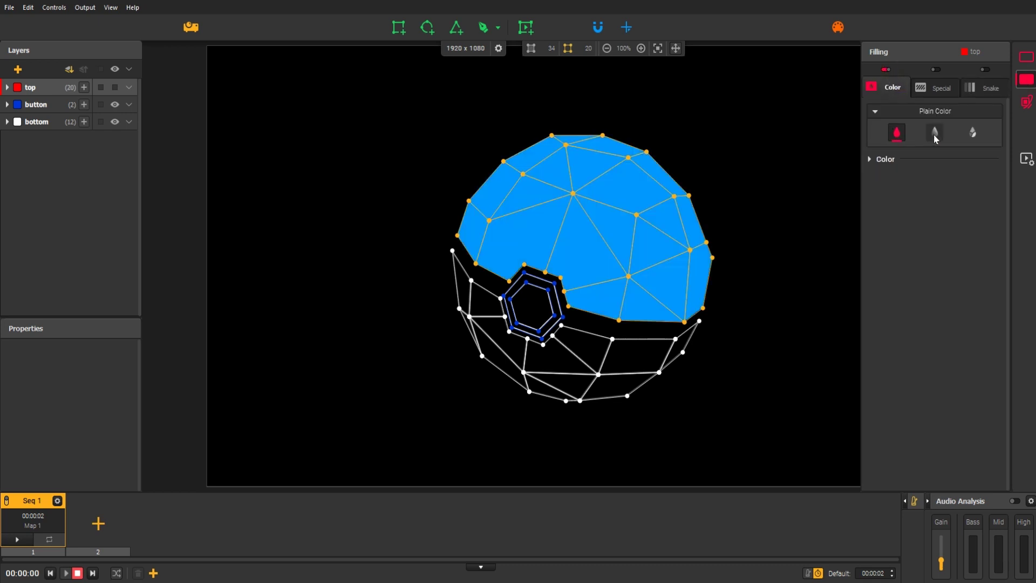
left_click(938, 135)
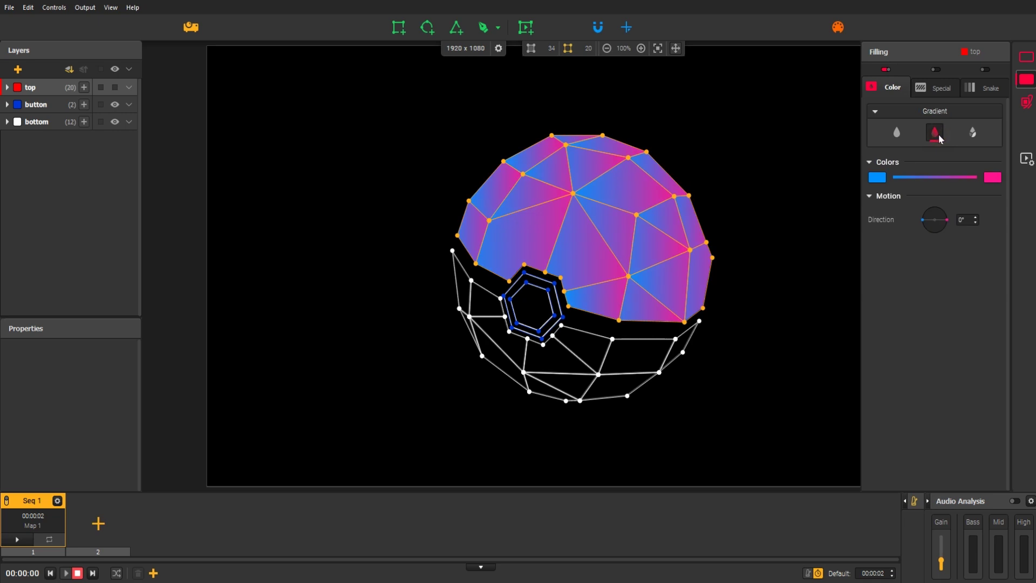
left_click(876, 178)
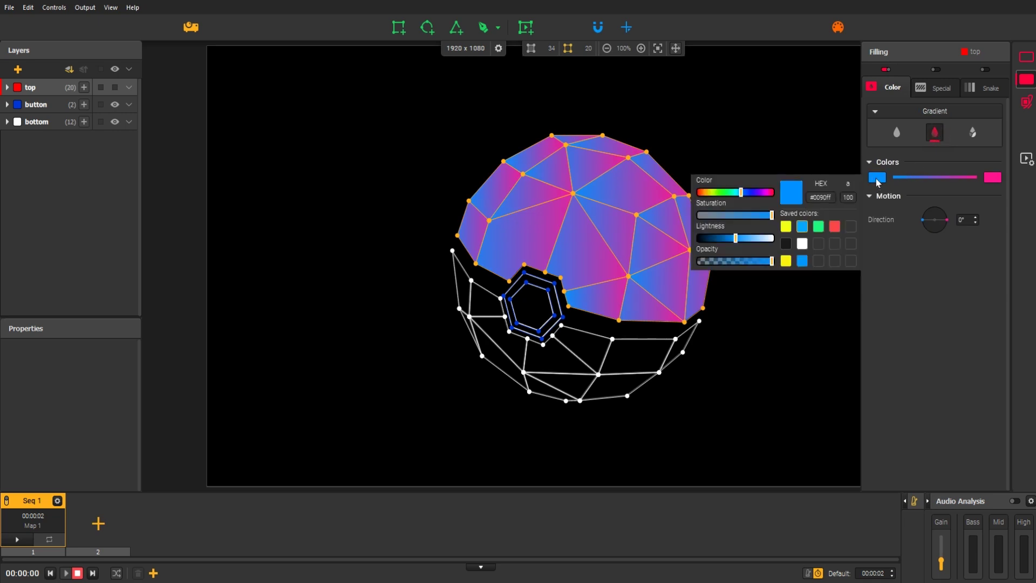
left_click_drag(743, 195, 774, 195)
left_click_drag(735, 238, 727, 241)
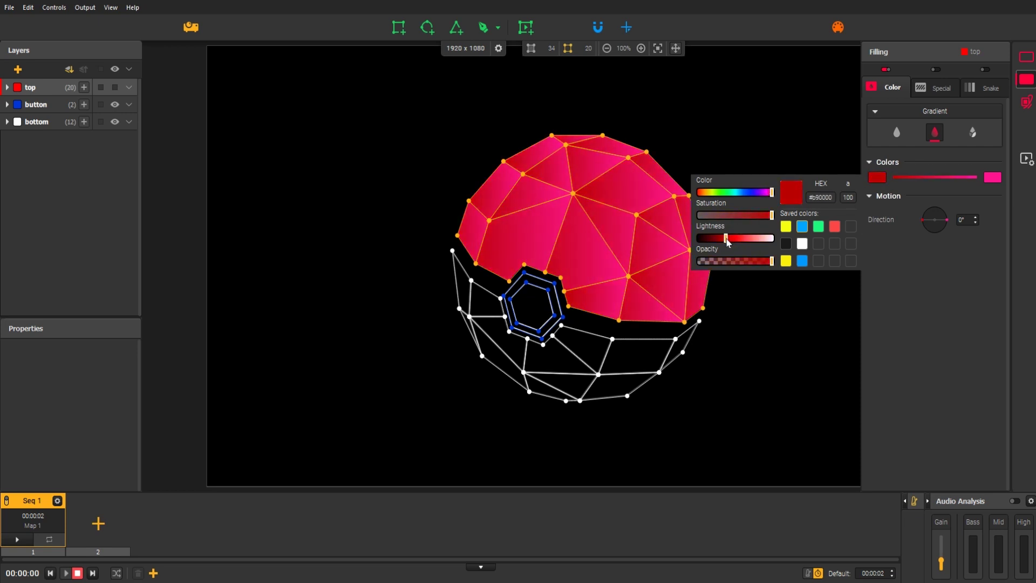
left_click(916, 265)
Step: Set the gradient's end colour to dark yellow and its direction to 50°
left_click(993, 177)
left_click(786, 226)
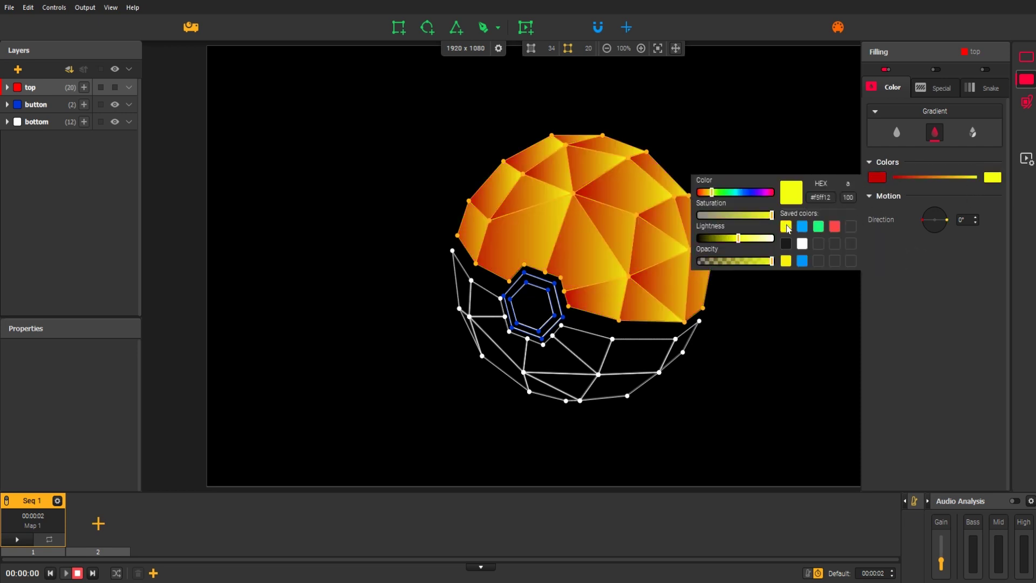
left_click_drag(738, 238, 730, 238)
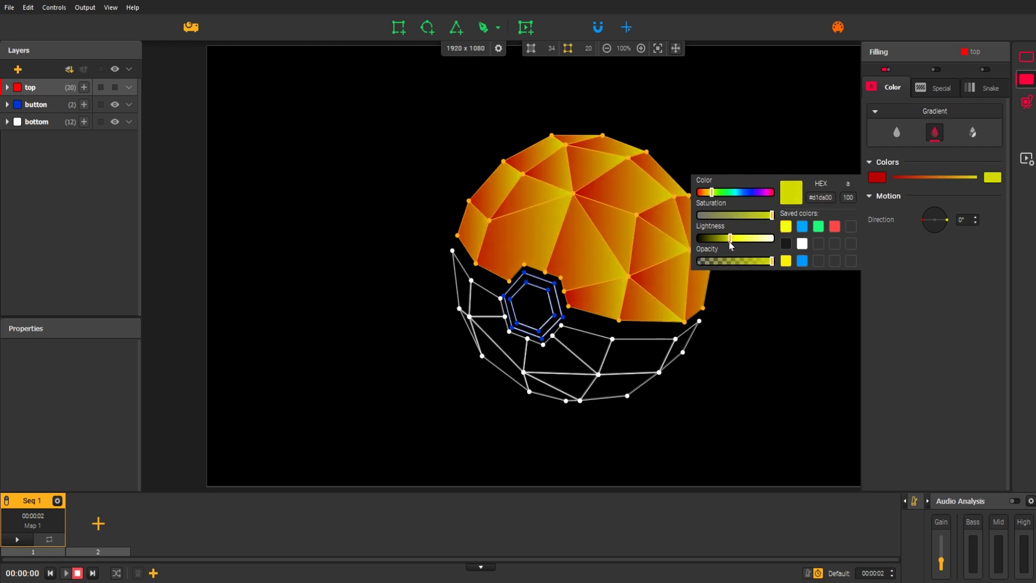
left_click(915, 270)
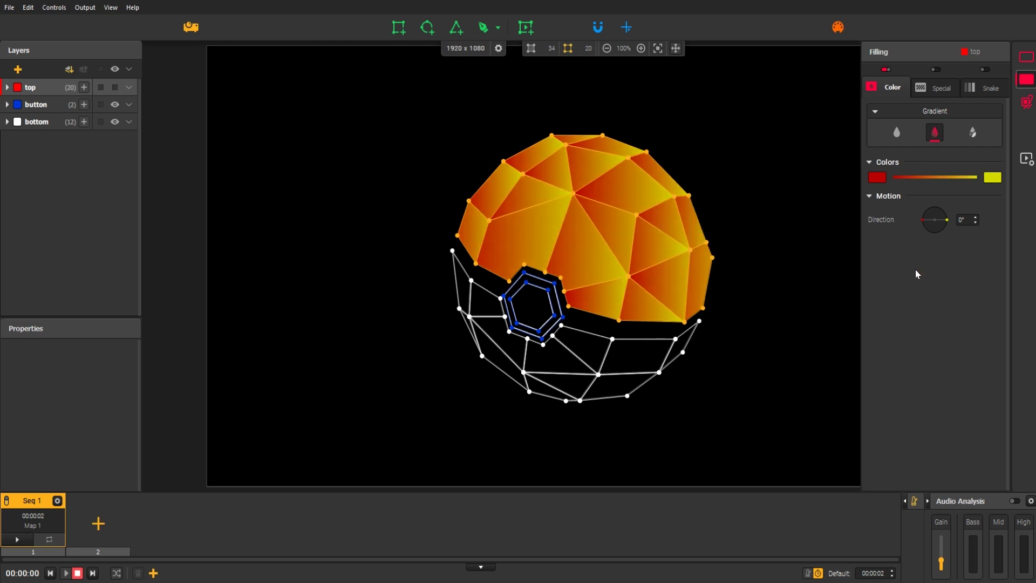
key("Up")
key("Up")
key("Up")
key("Up")
key("Up")
type("0")
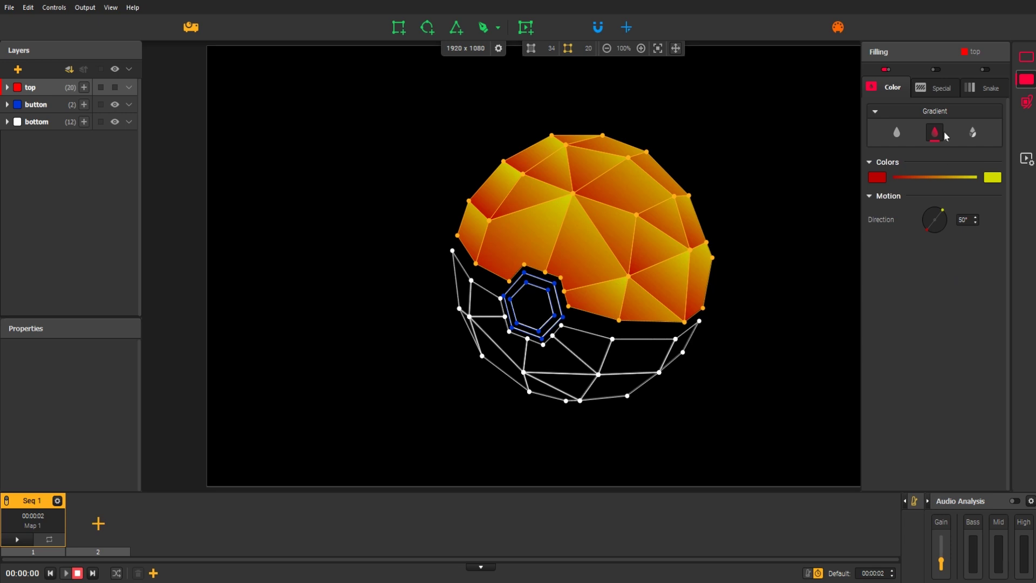
left_click(939, 88)
Step: Apply a Mosaic special fill to the top layer and colour it deep red
left_click(884, 132)
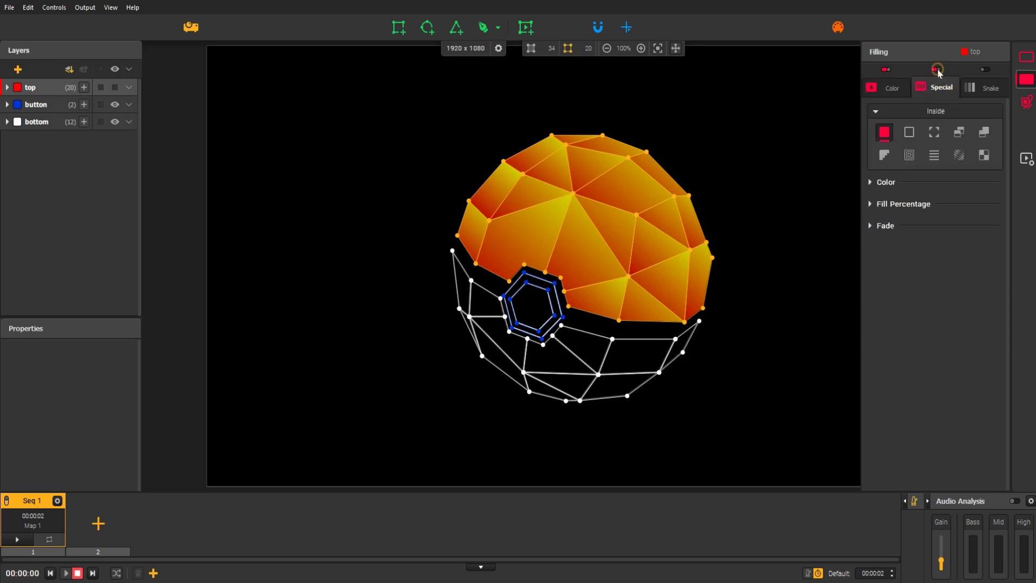
left_click(984, 156)
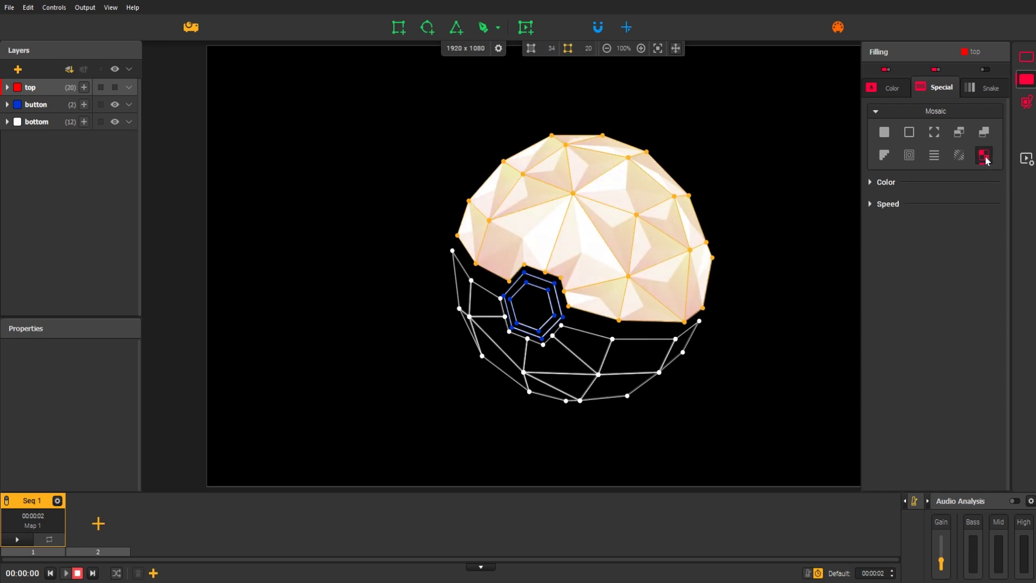
left_click(870, 183)
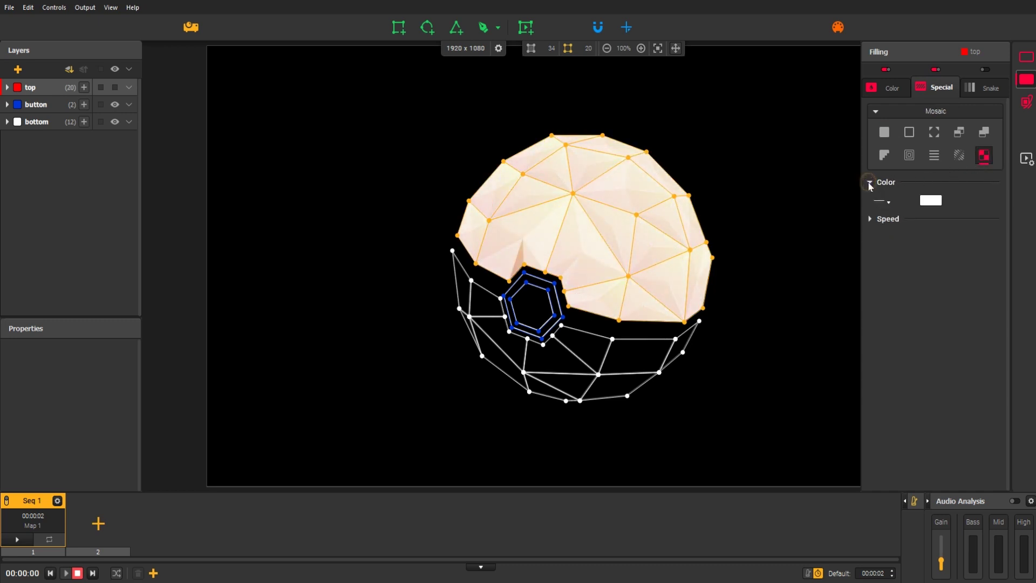
left_click(936, 204)
left_click(834, 247)
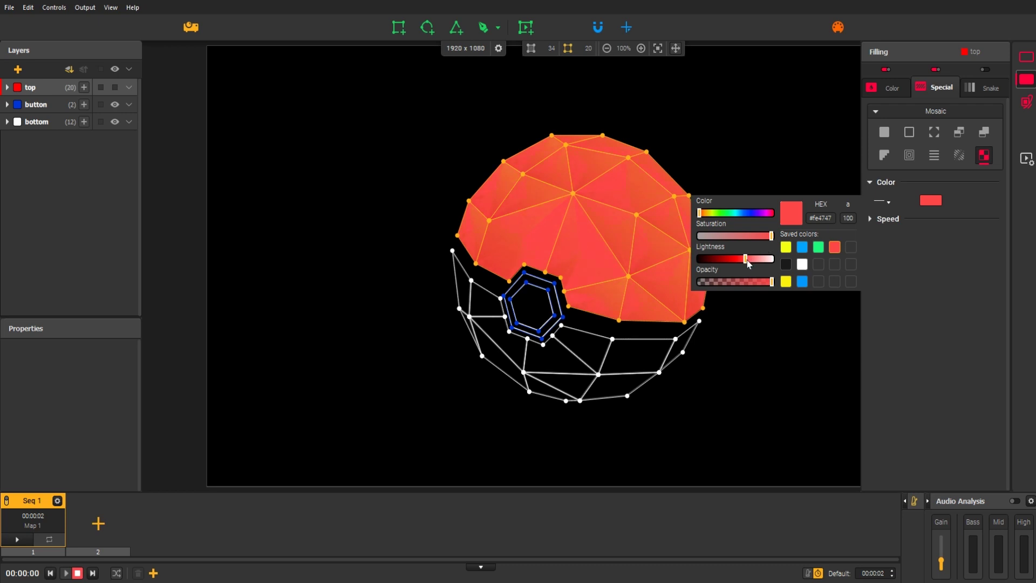
left_click_drag(746, 259, 732, 259)
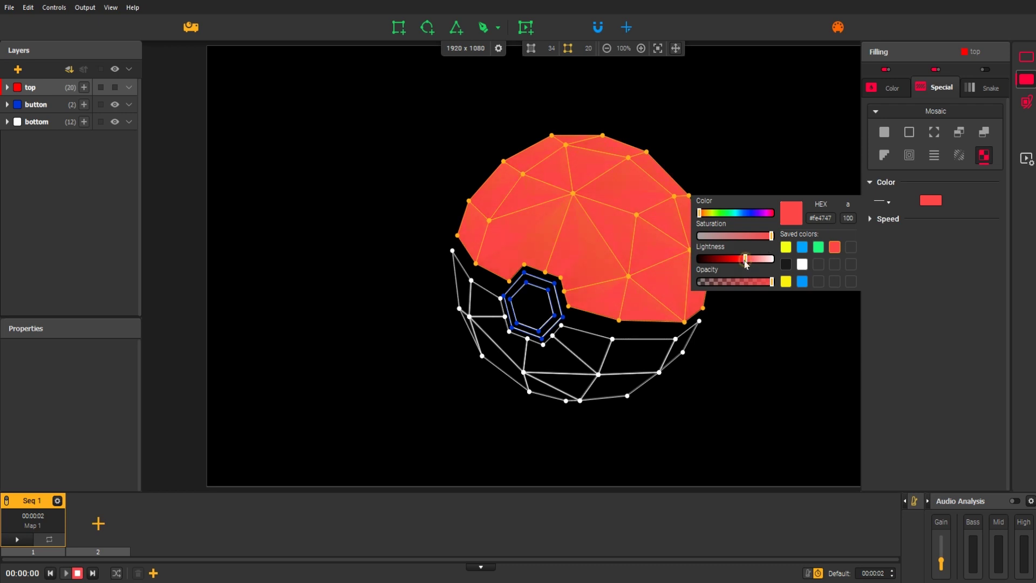
left_click(954, 255)
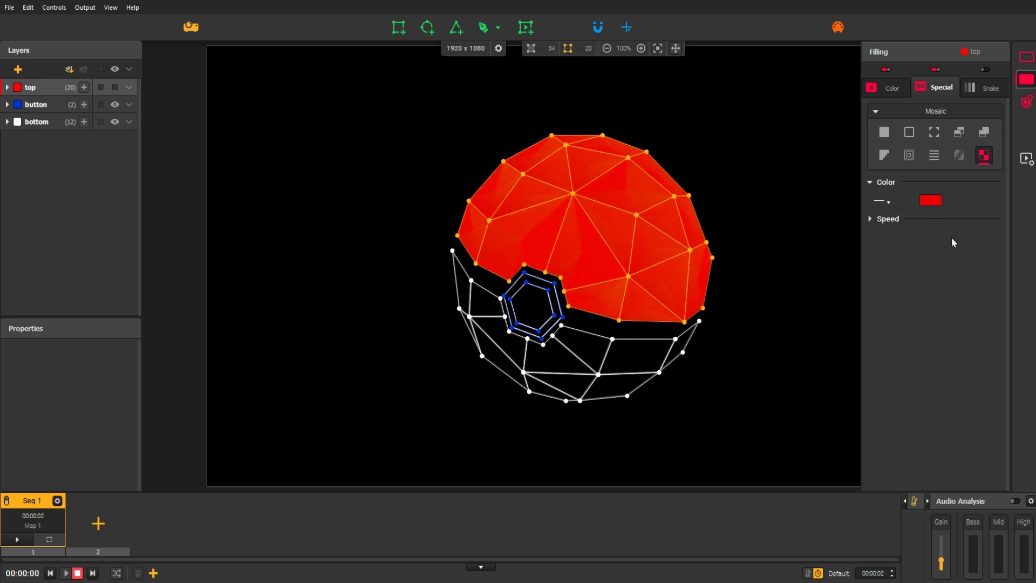
Step: Set the mosaic's speed to 50 and phase offset to 0.25
left_click(871, 219)
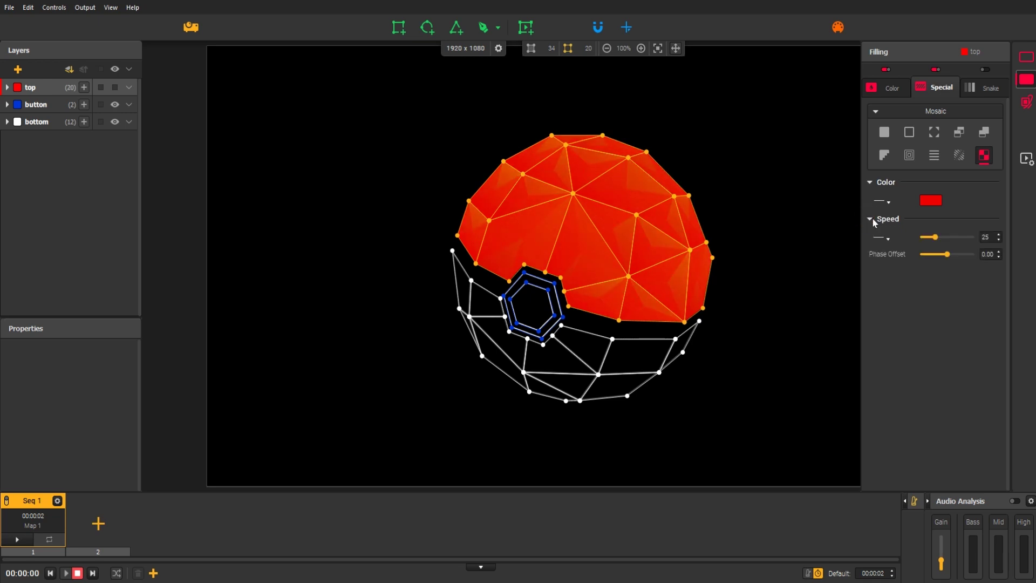
double_click(984, 237)
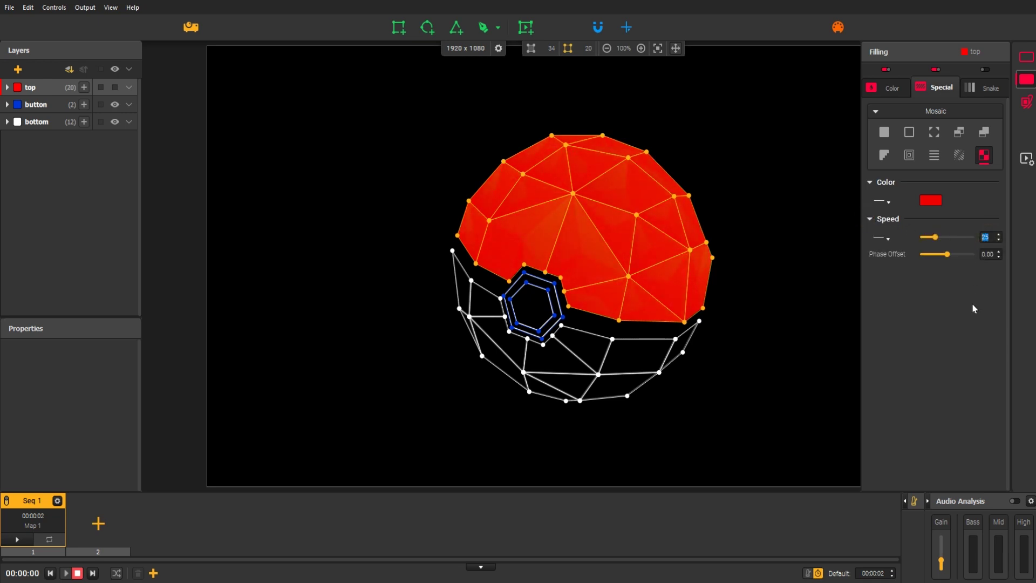
type("50")
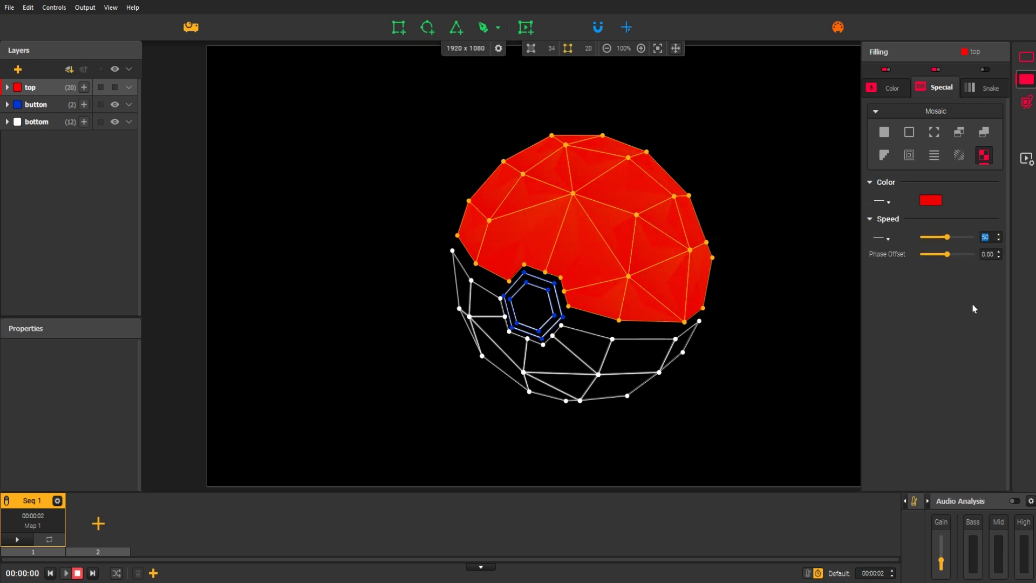
left_click(972, 308)
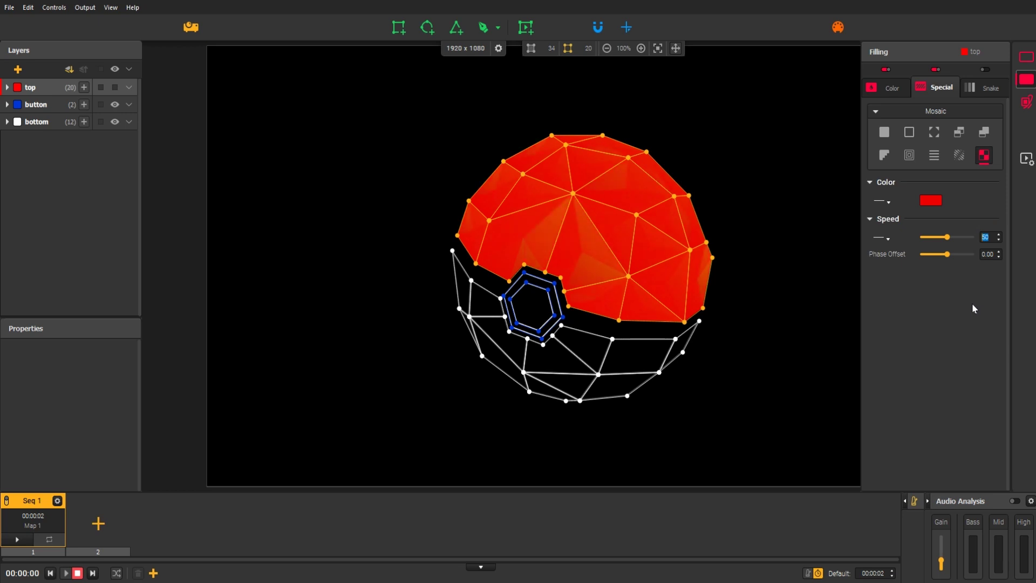
left_click(991, 254)
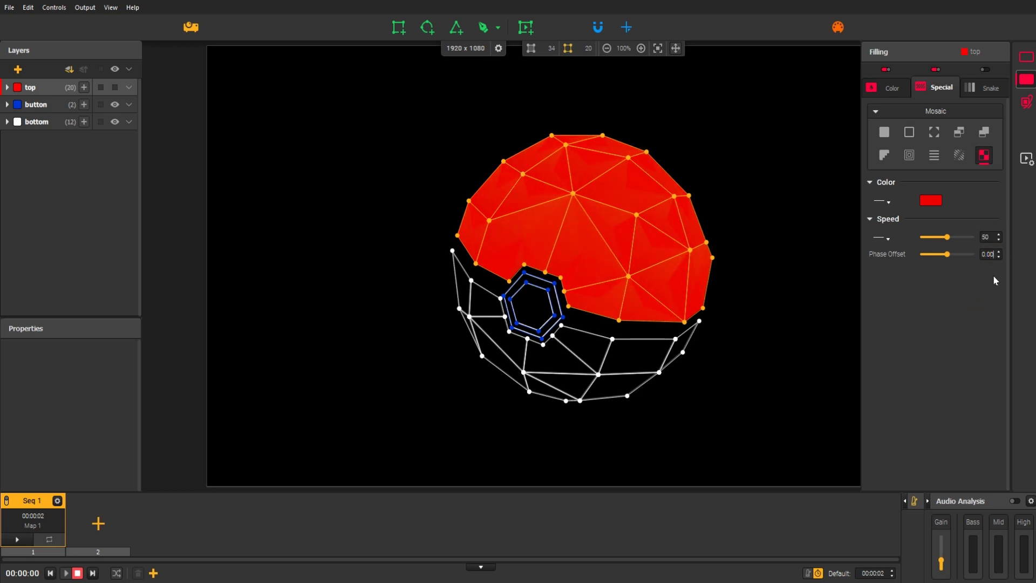
key("BackSpace")
key("BackSpace")
type("25")
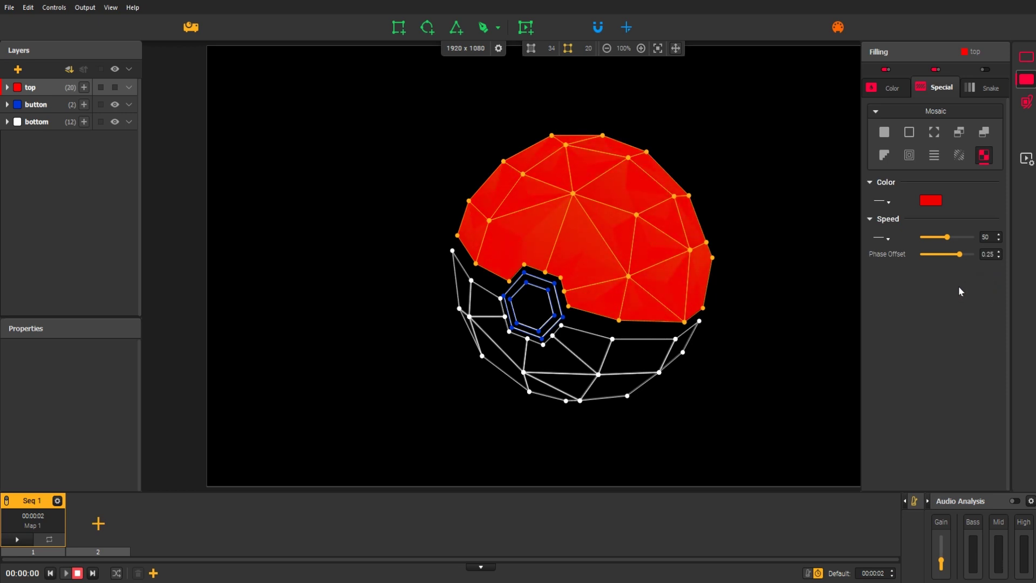
left_click(1025, 81)
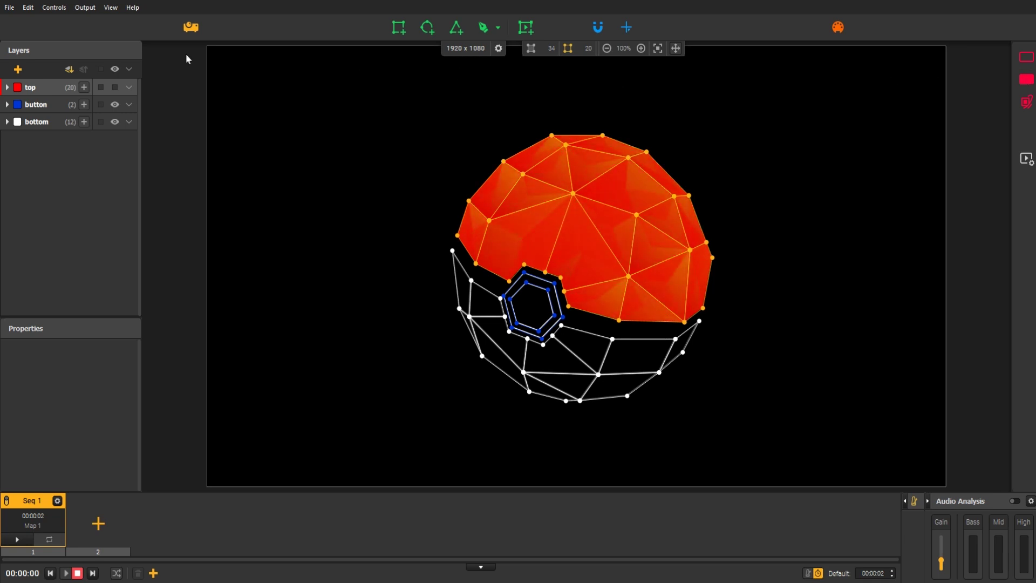
Step: Replace the bottom layer's Border outline with a white Boomerang line effect
left_click(39, 121)
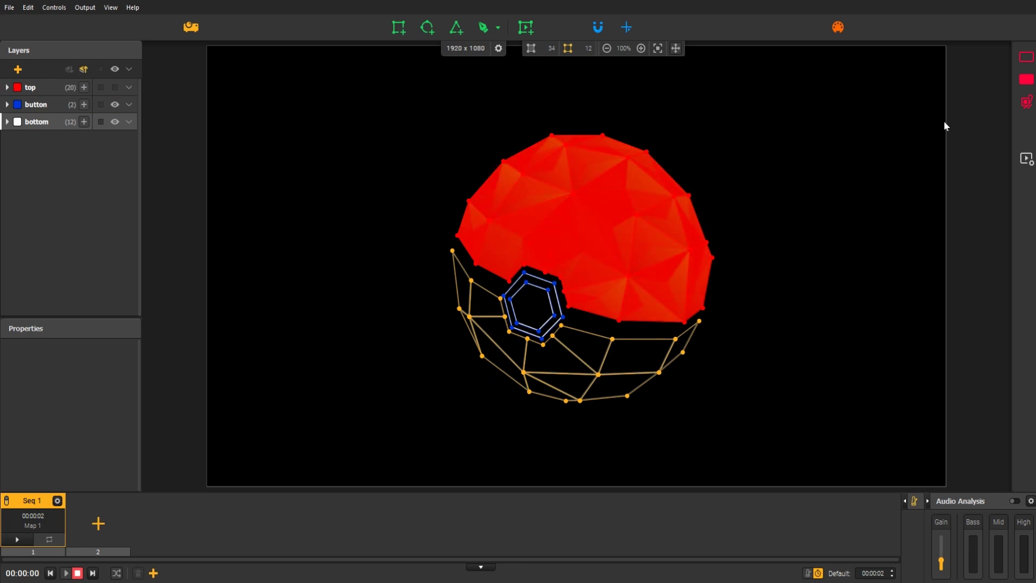
left_click(1026, 57)
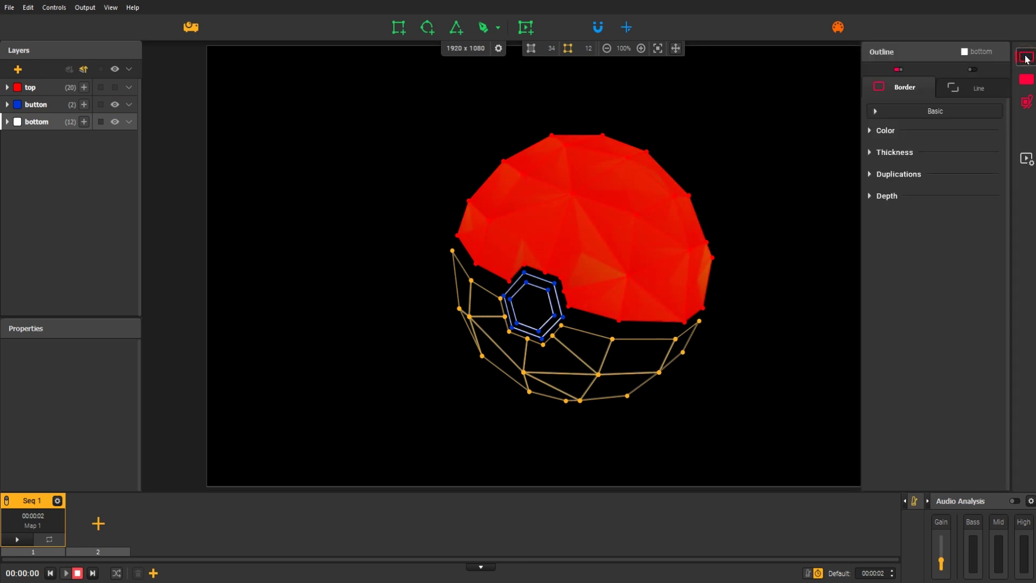
left_click(895, 70)
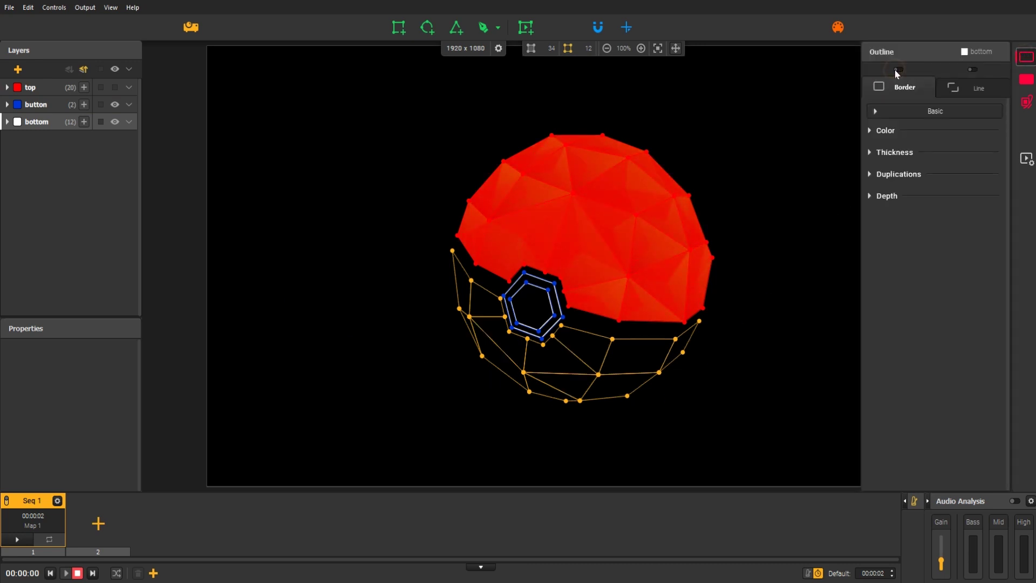
left_click(979, 91)
left_click(974, 70)
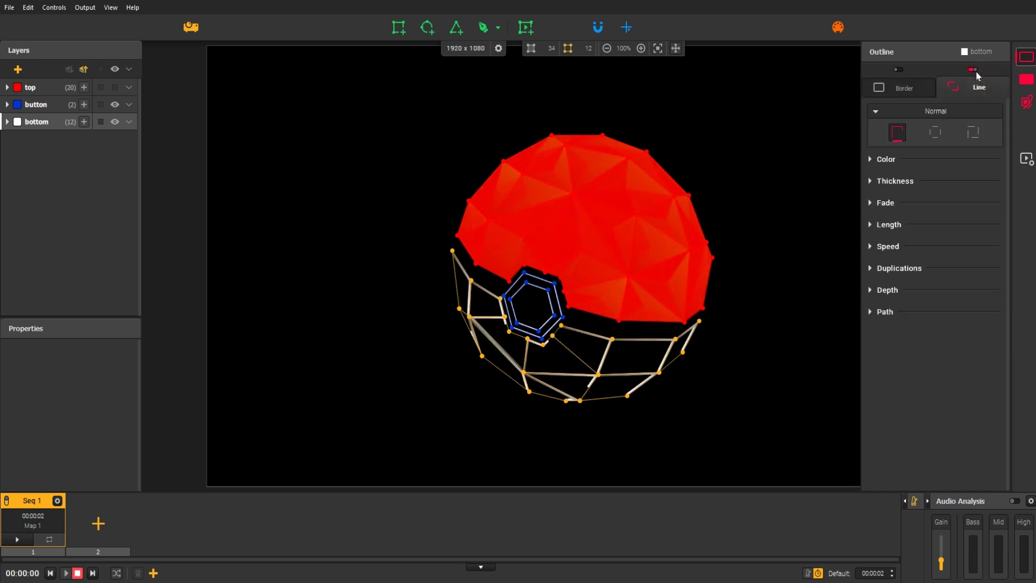
left_click(937, 132)
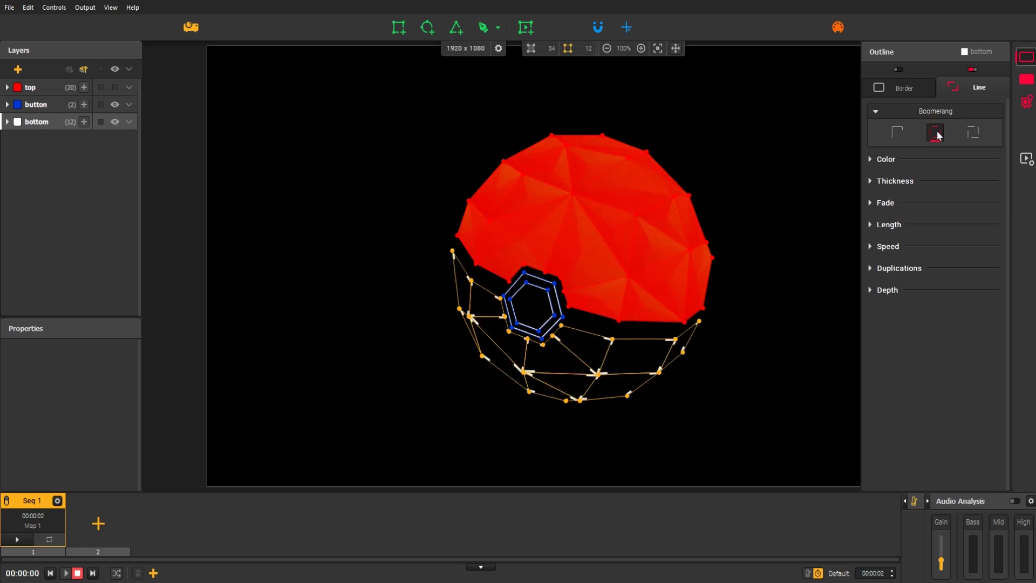
left_click(871, 160)
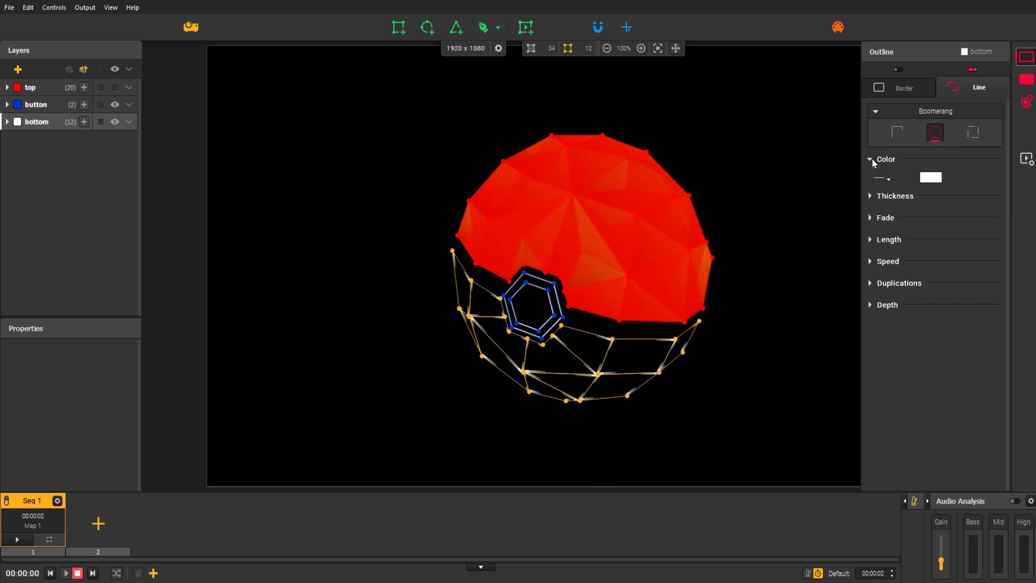
left_click(931, 177)
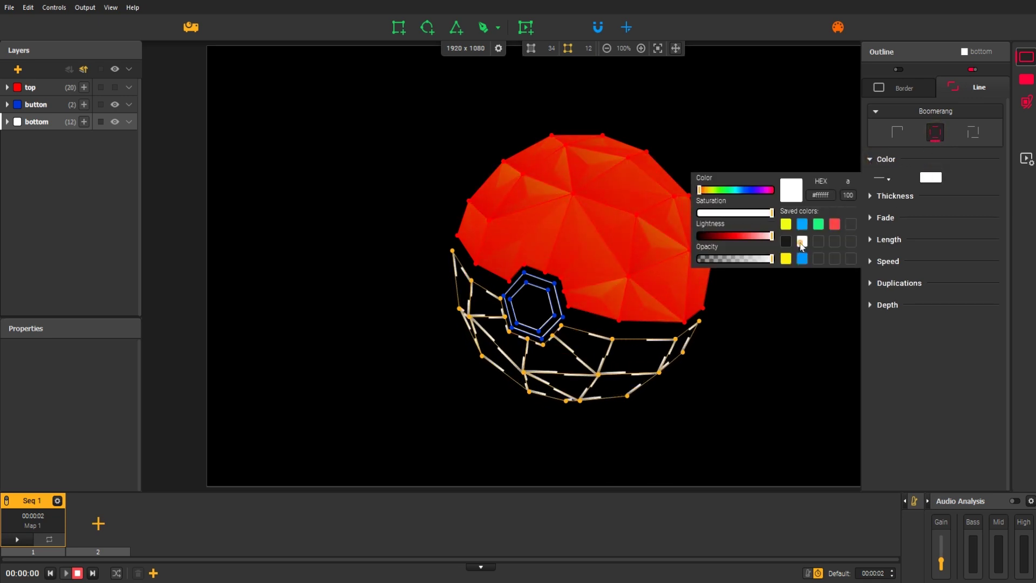
Step: Set the boomerang lines to speed 40, phase offset -0.20 and 30 duplications
left_click(870, 196)
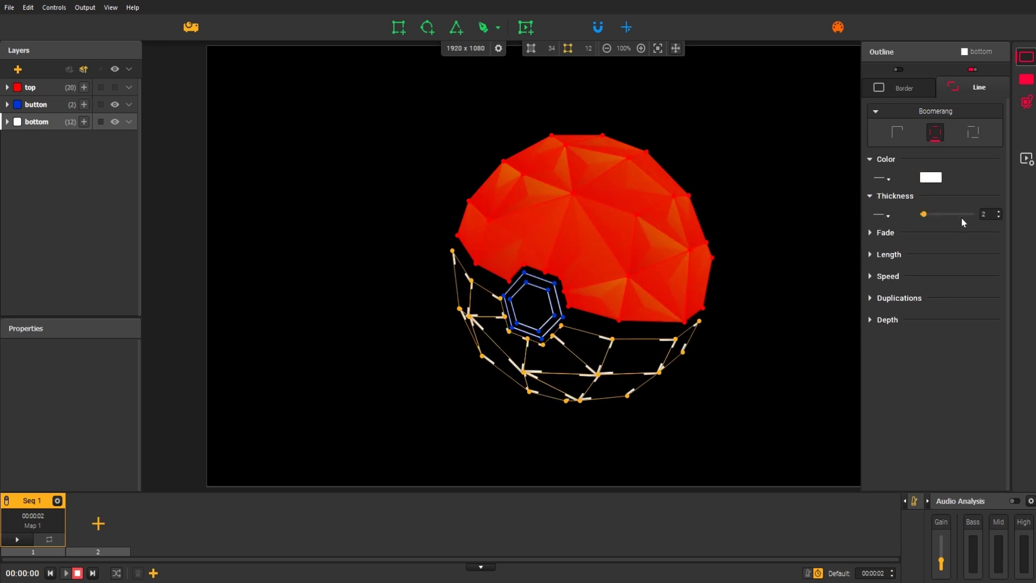
left_click(871, 235)
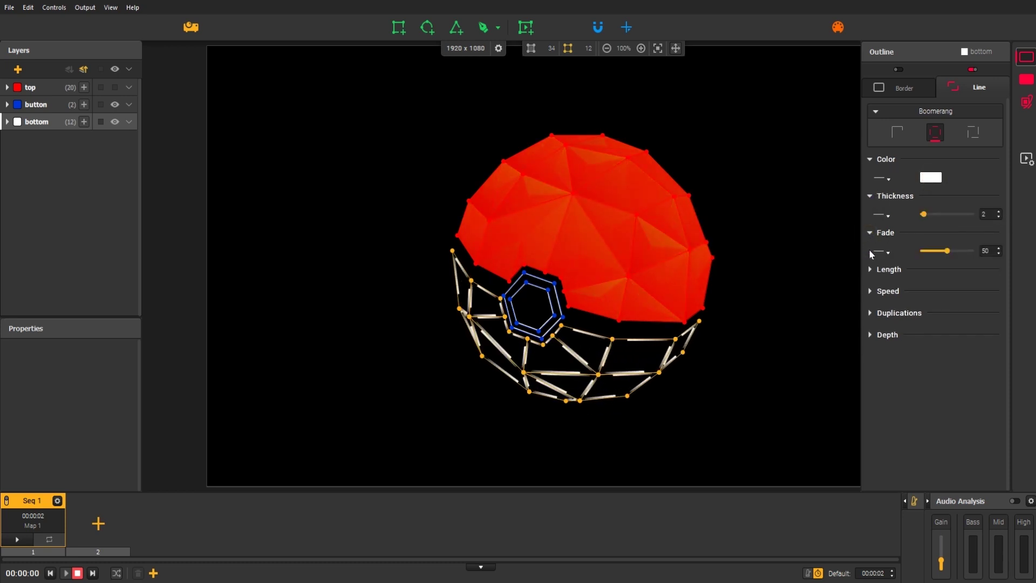
left_click(870, 269)
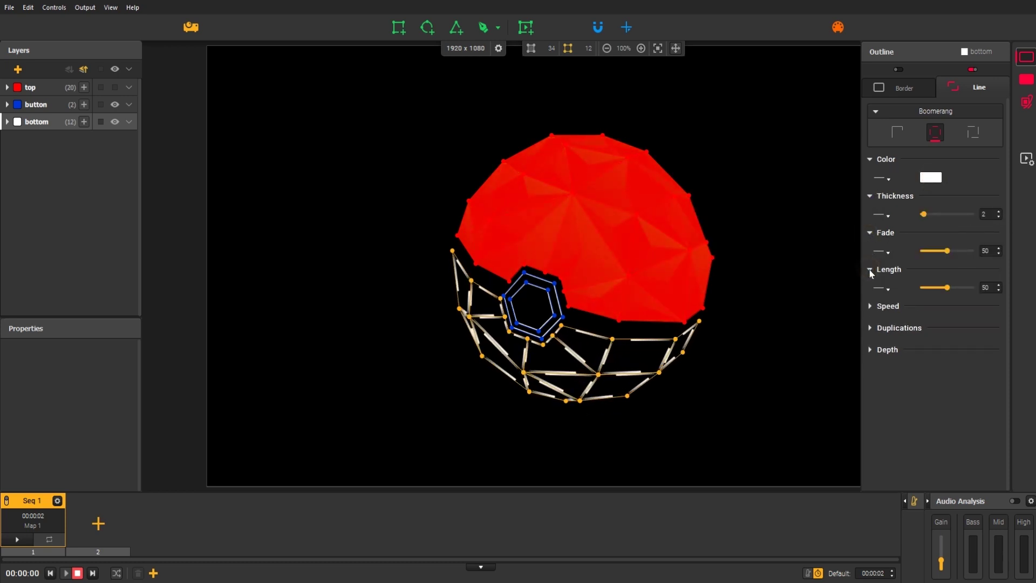
left_click(870, 307)
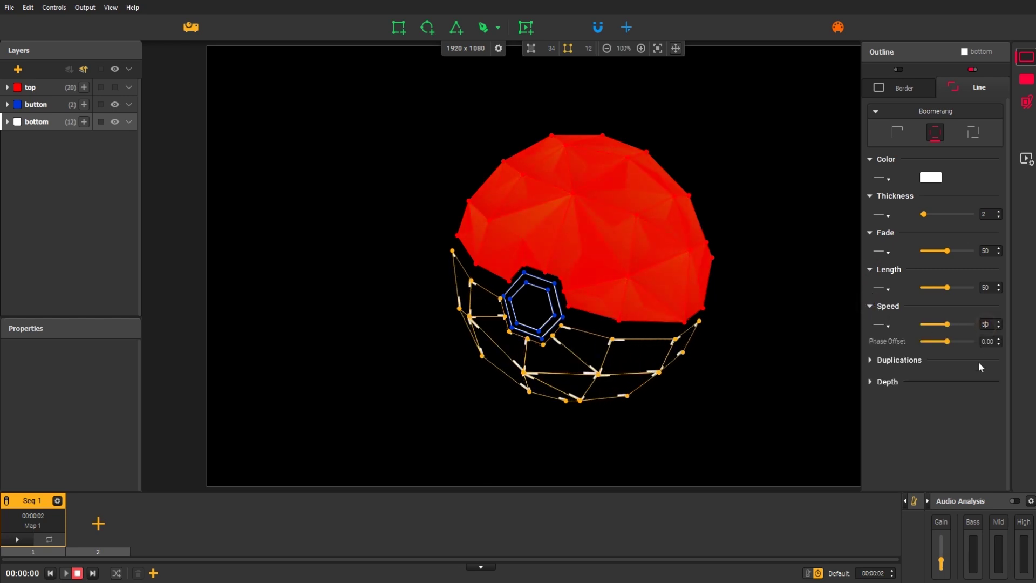
key("BackSpace")
type("4")
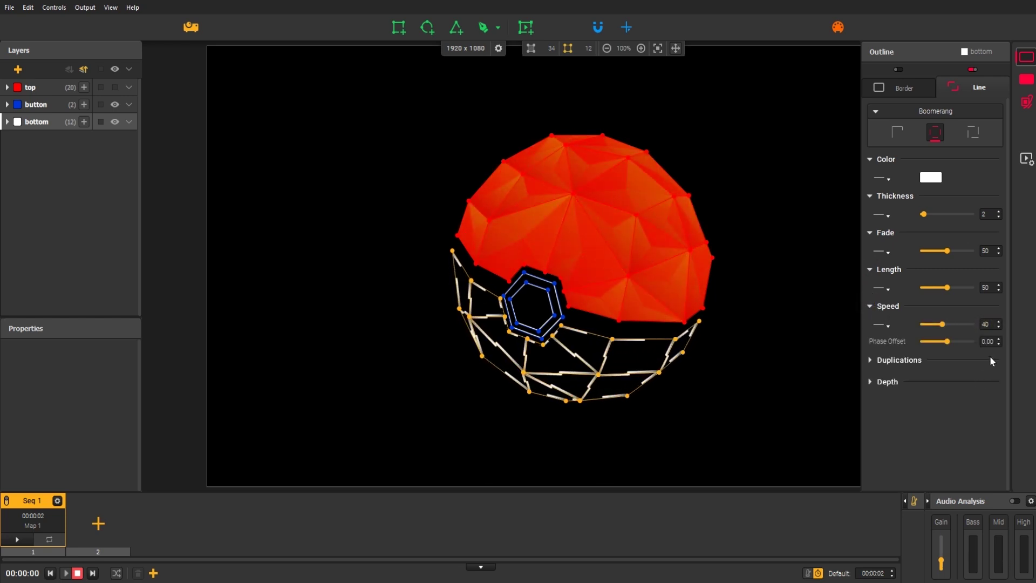
key("Tab")
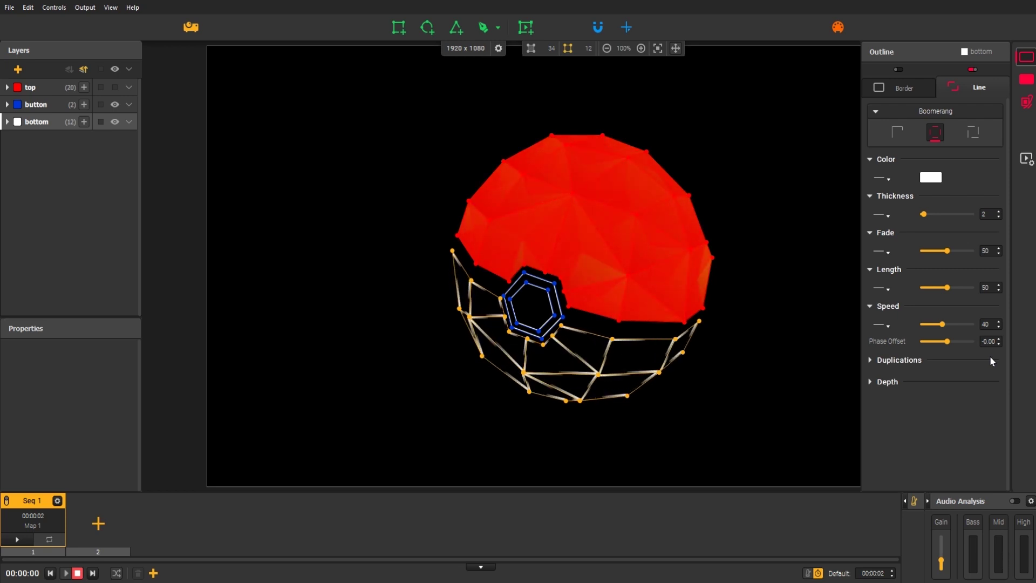
type("-0.2")
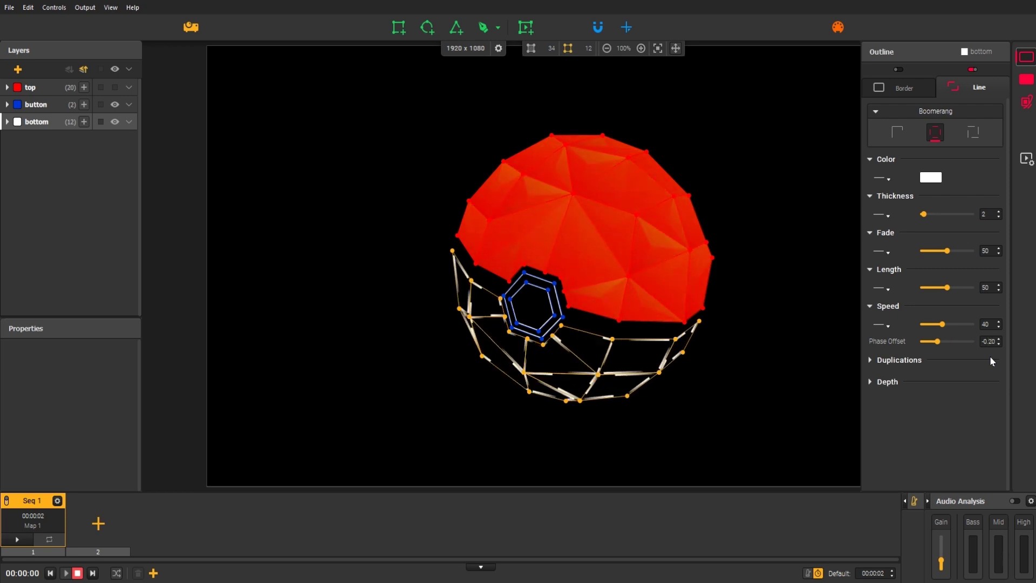
left_click(870, 360)
left_click(939, 375)
left_click(939, 376)
left_click(939, 376)
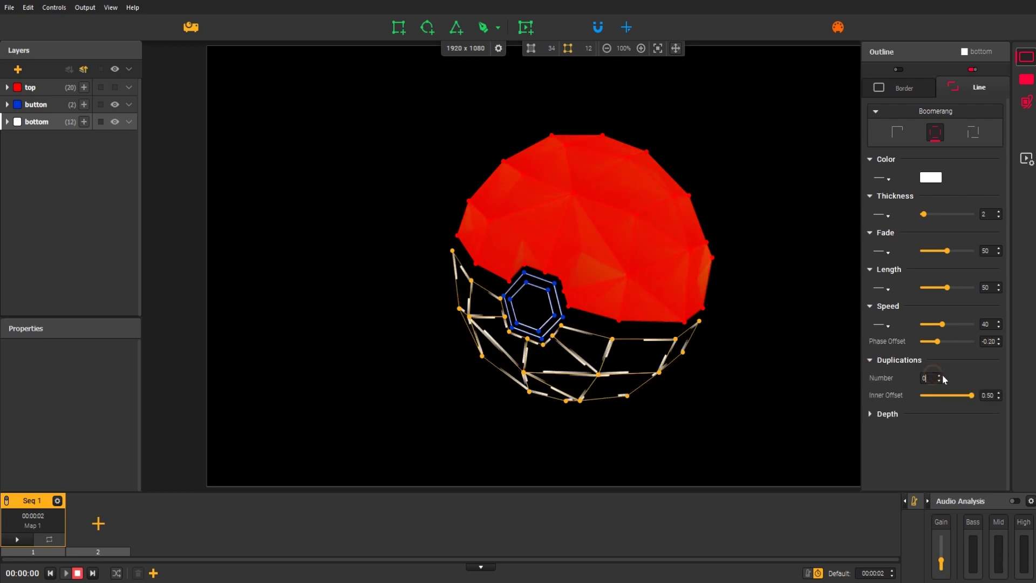
type("0")
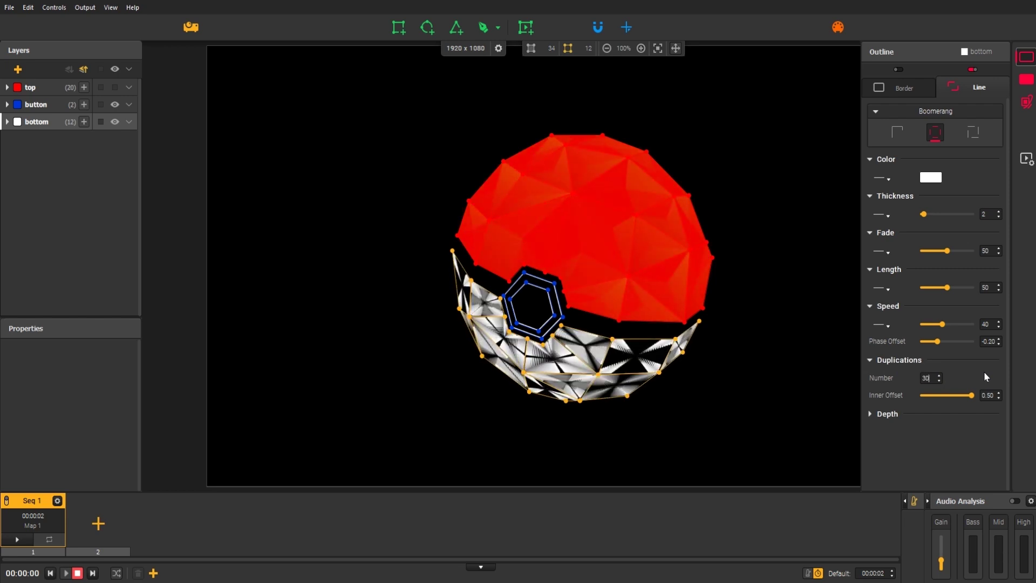
left_click(871, 415)
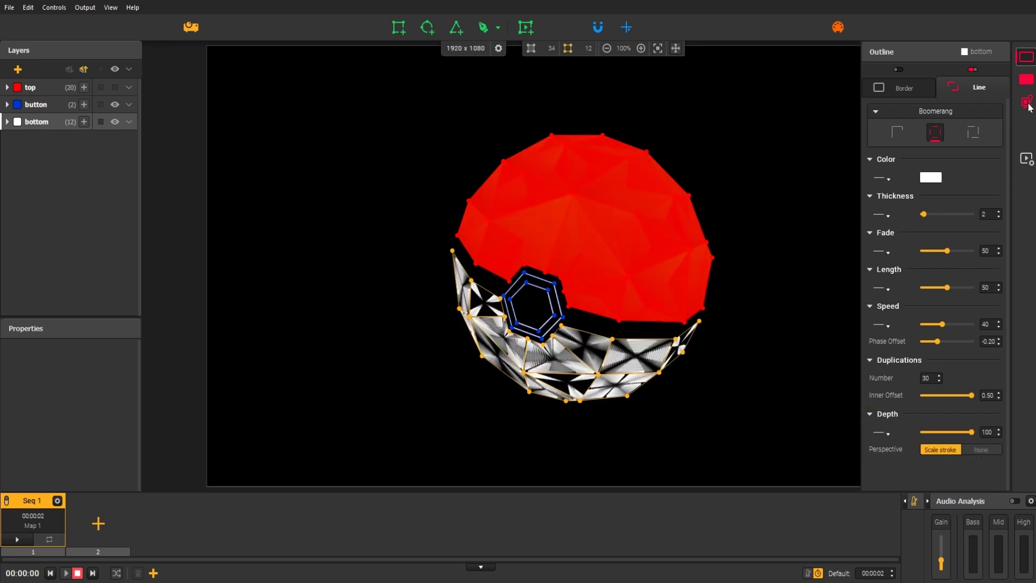
left_click(1026, 56)
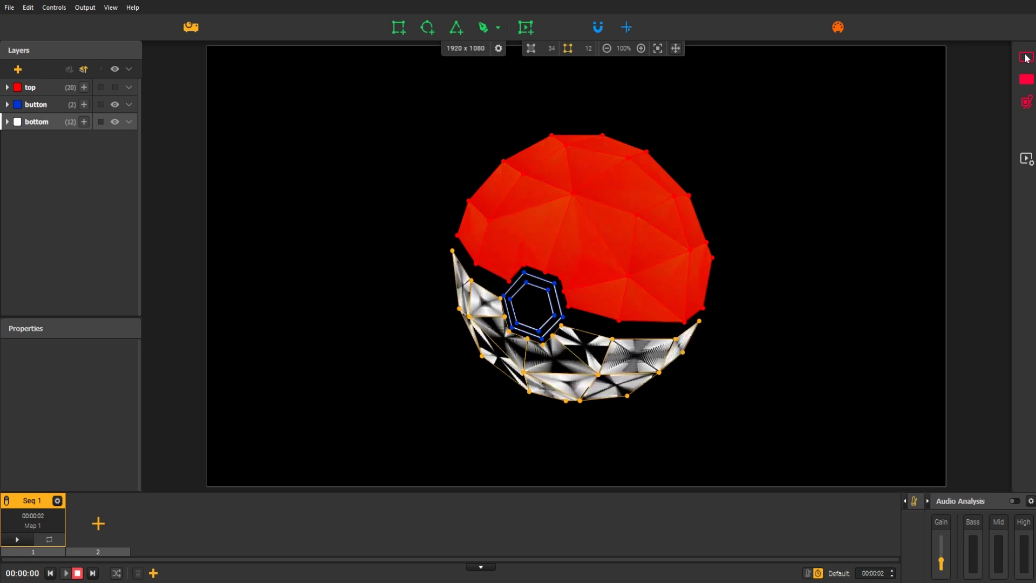
Step: Select the button layer and disable its Border outline
left_click(48, 105)
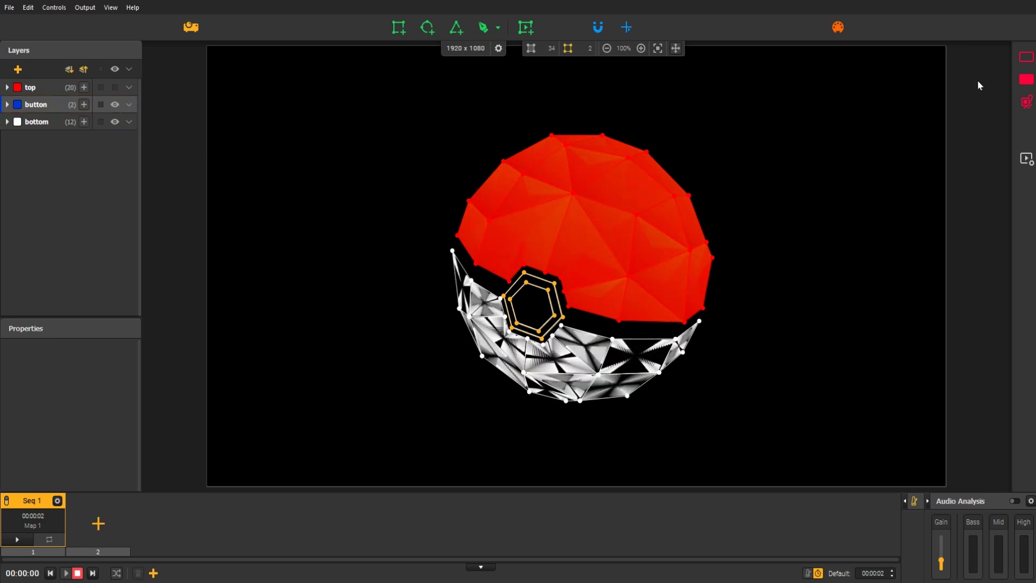
left_click(1027, 61)
left_click(905, 87)
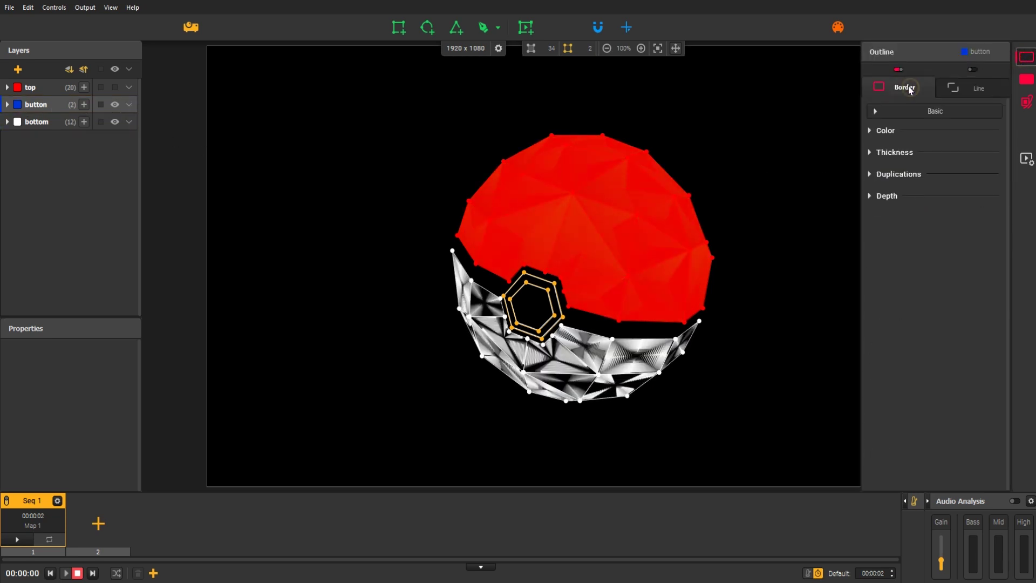
left_click(897, 70)
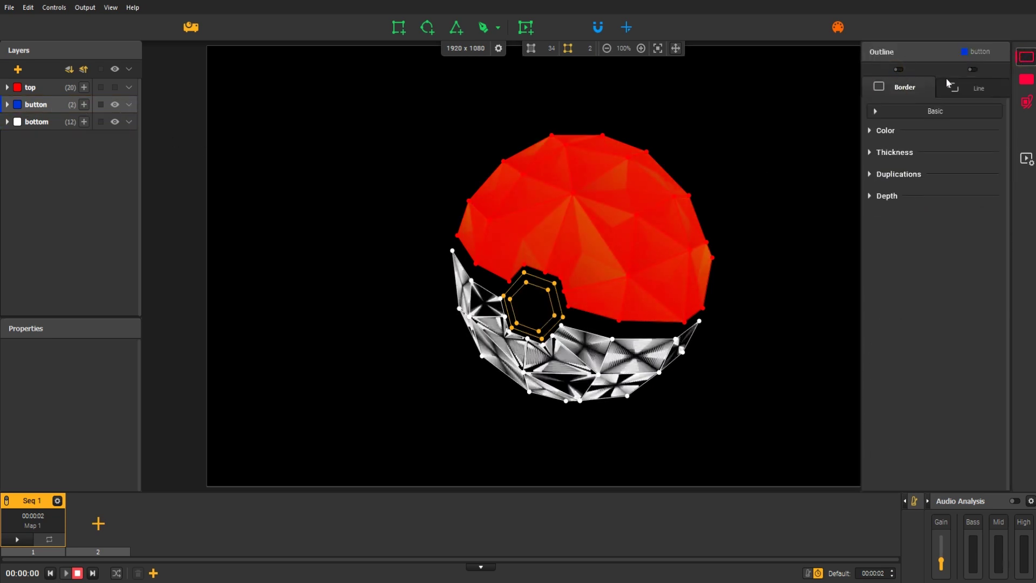
left_click(1030, 81)
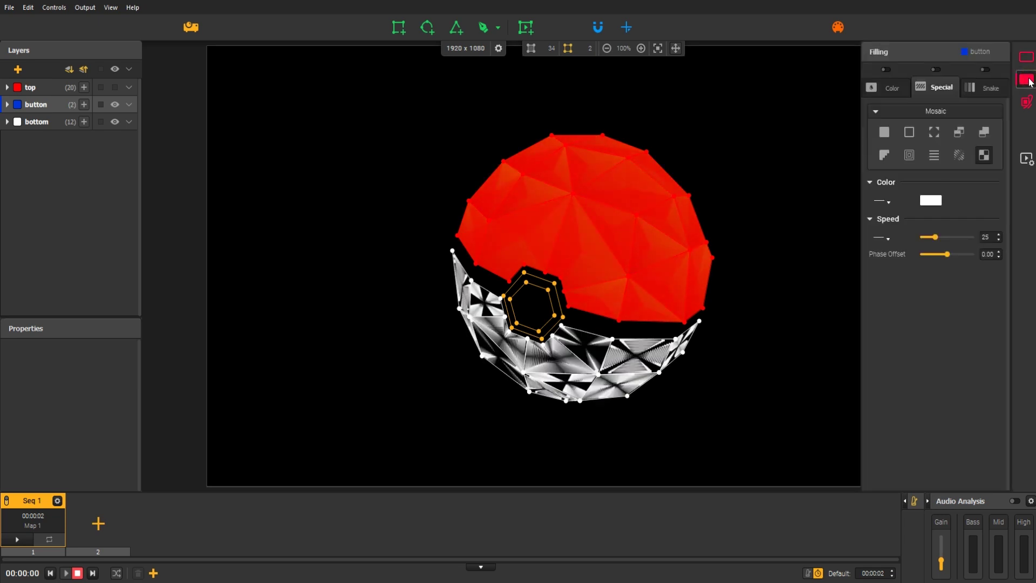
Step: Turn on a solid colour fill for the button and set it to deep blue #0057de
left_click(890, 86)
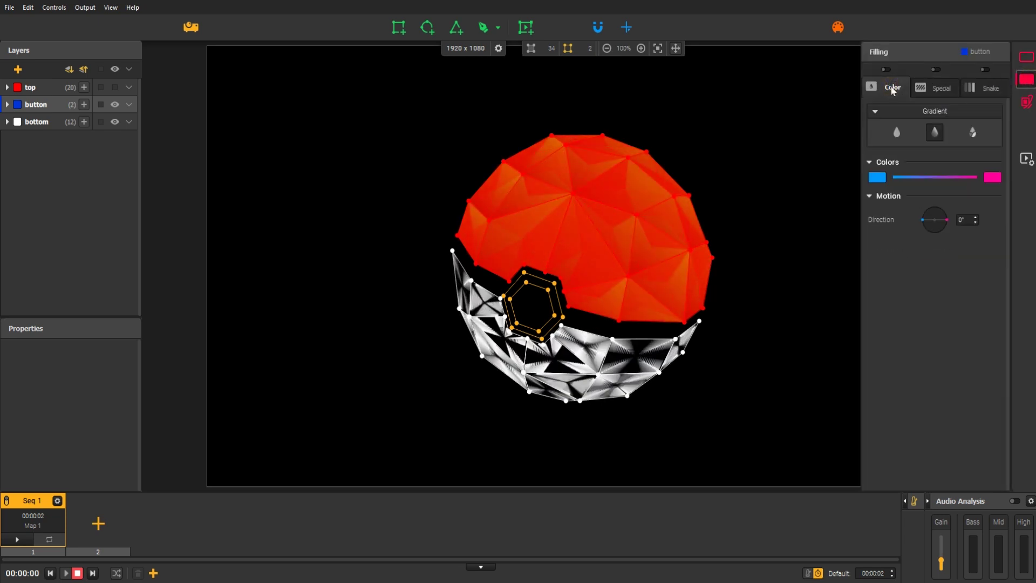
left_click(893, 132)
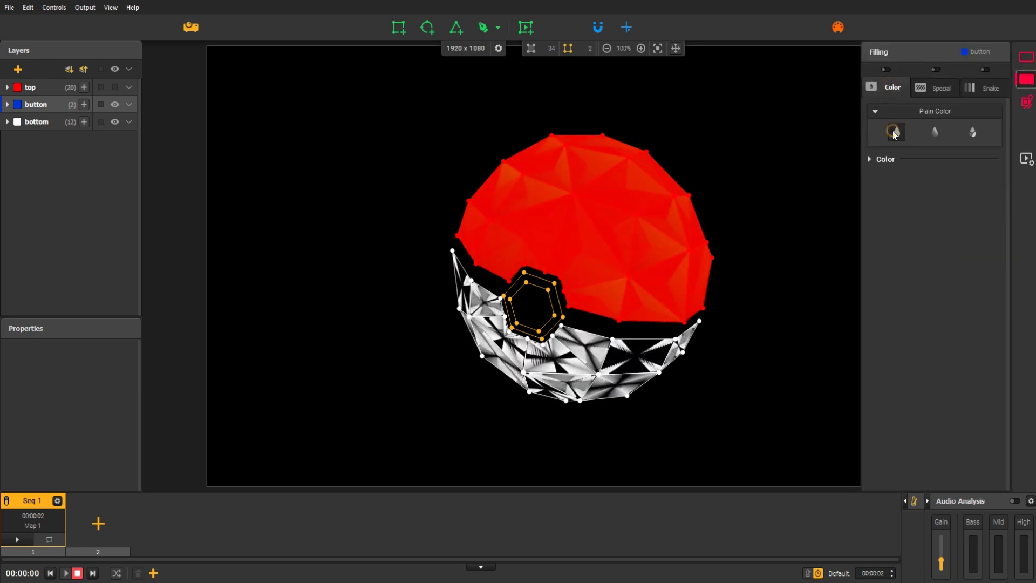
left_click(887, 69)
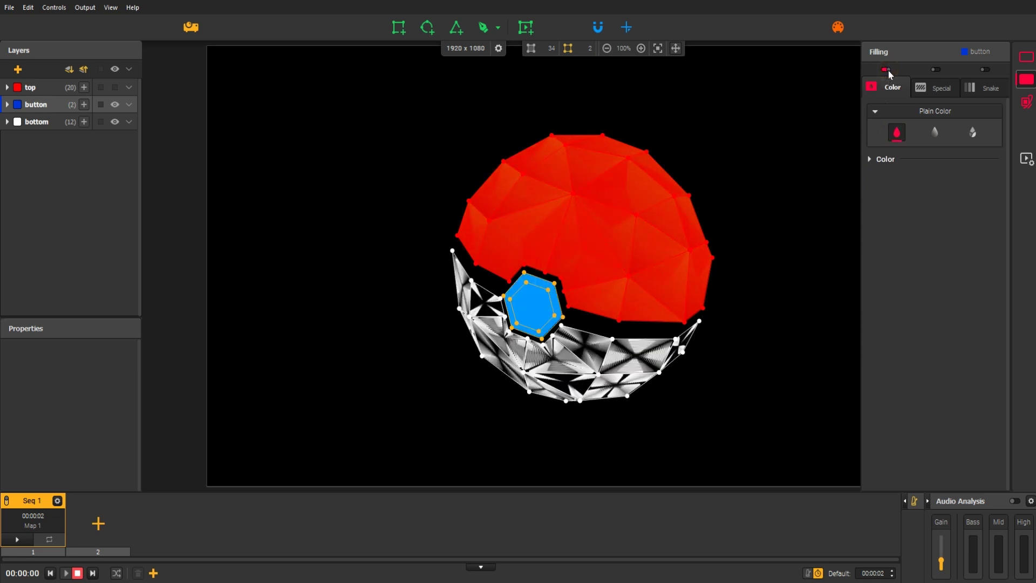
left_click(869, 159)
left_click(930, 177)
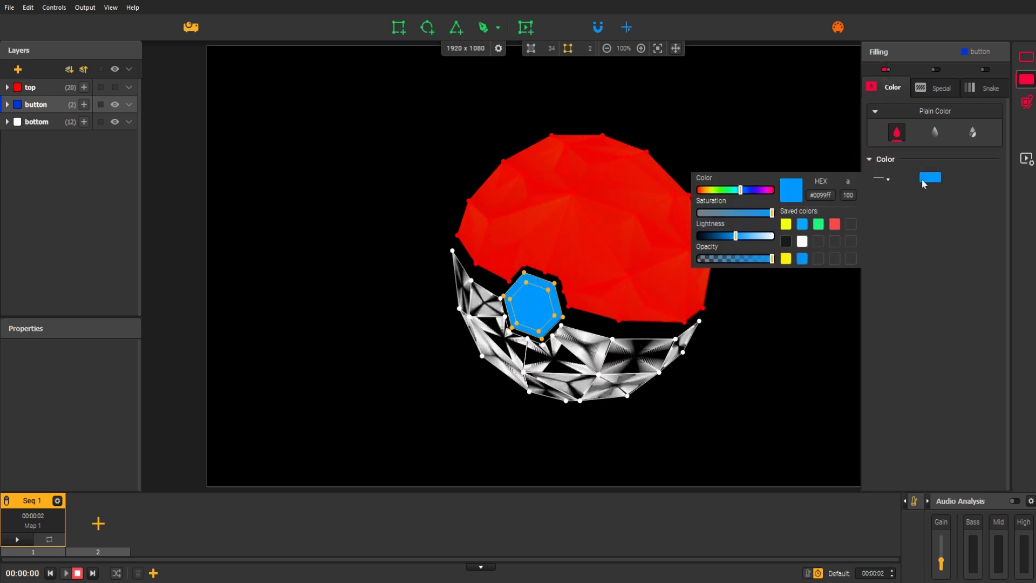
left_click_drag(736, 238, 732, 238)
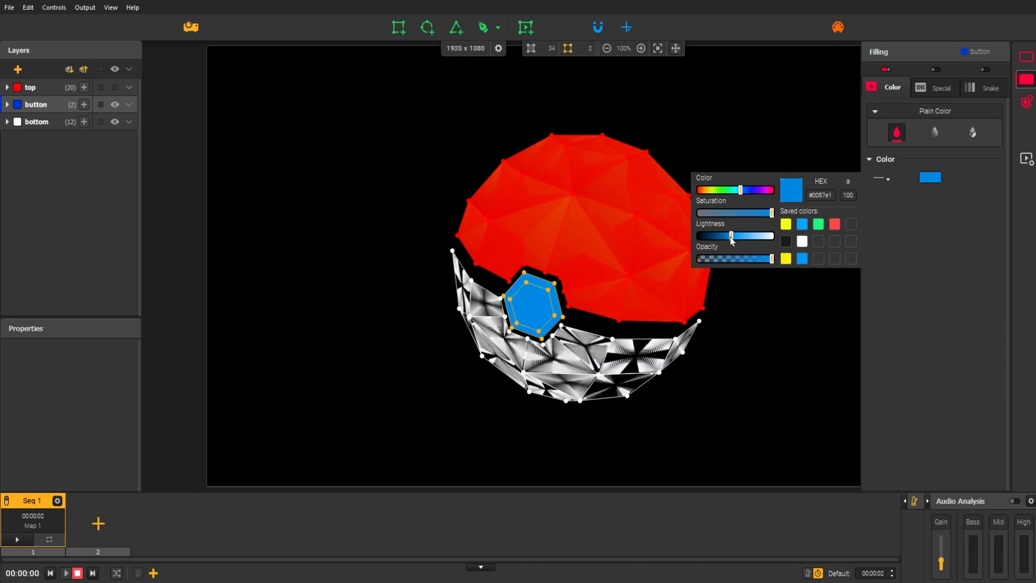
left_click_drag(741, 193, 744, 193)
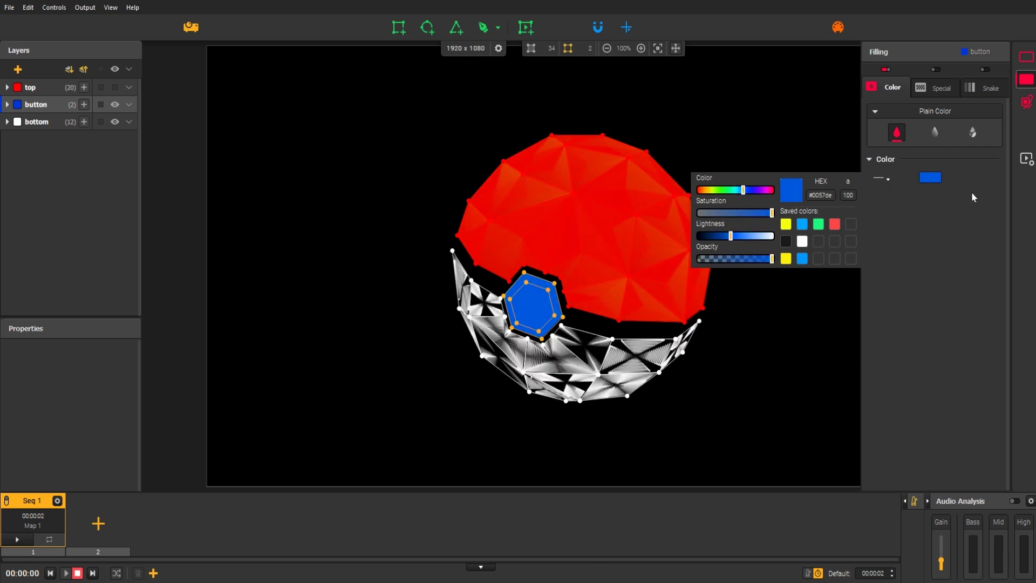
left_click(987, 178)
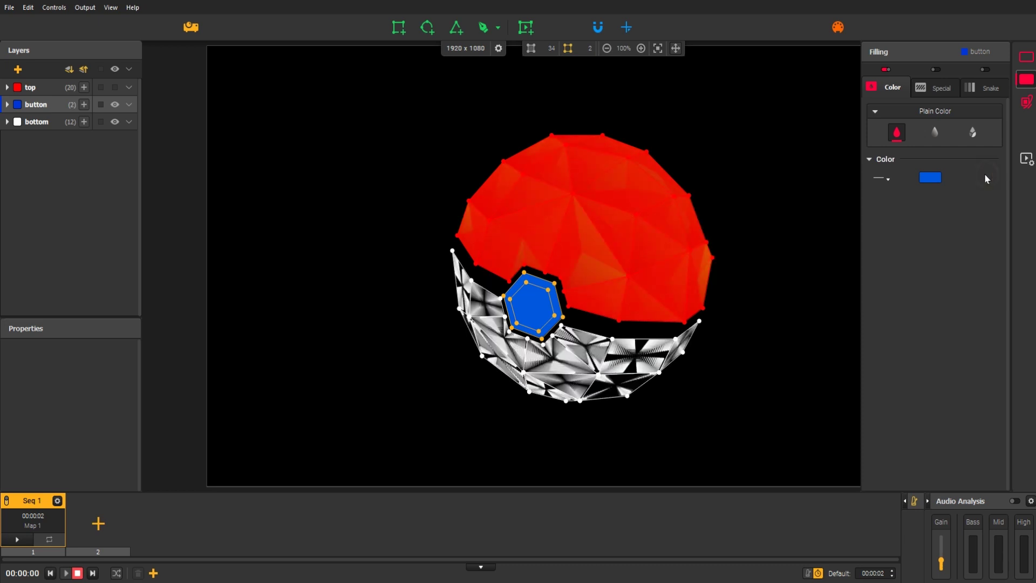
left_click(1027, 102)
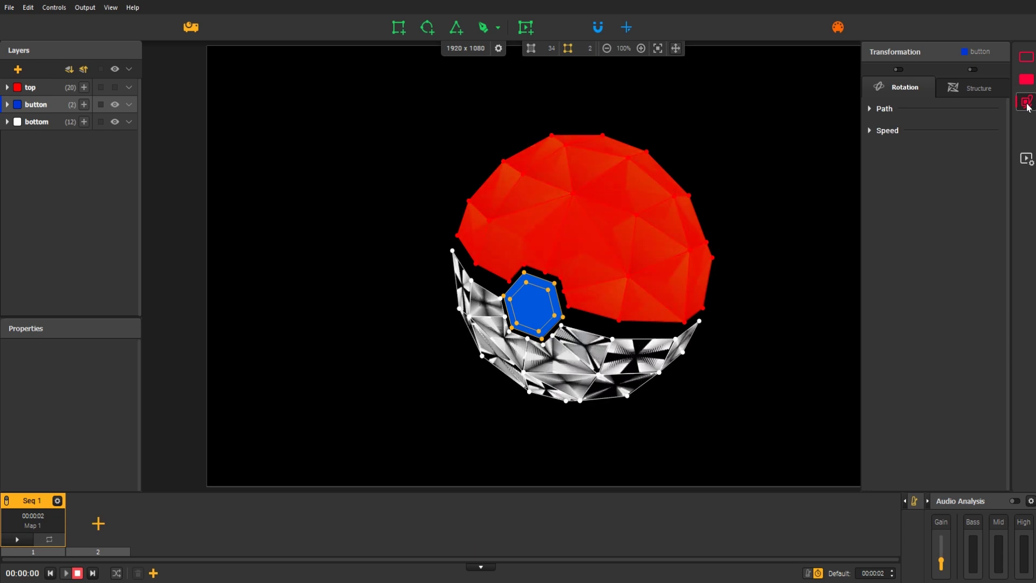
Step: Enable a near-black Radial Glow structure on the button with thickness 3 and 4 instances
left_click(995, 89)
left_click(975, 69)
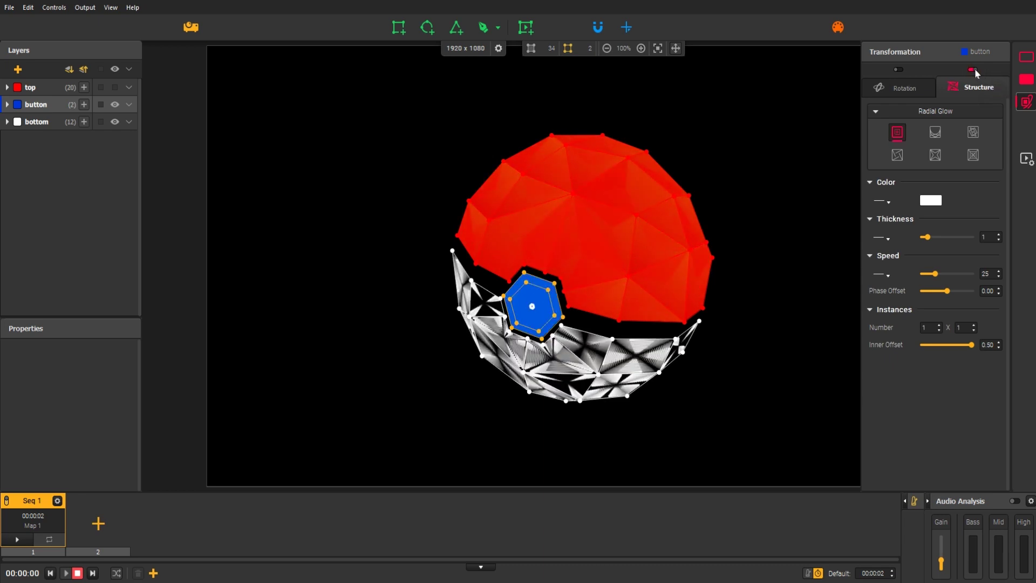
left_click(931, 200)
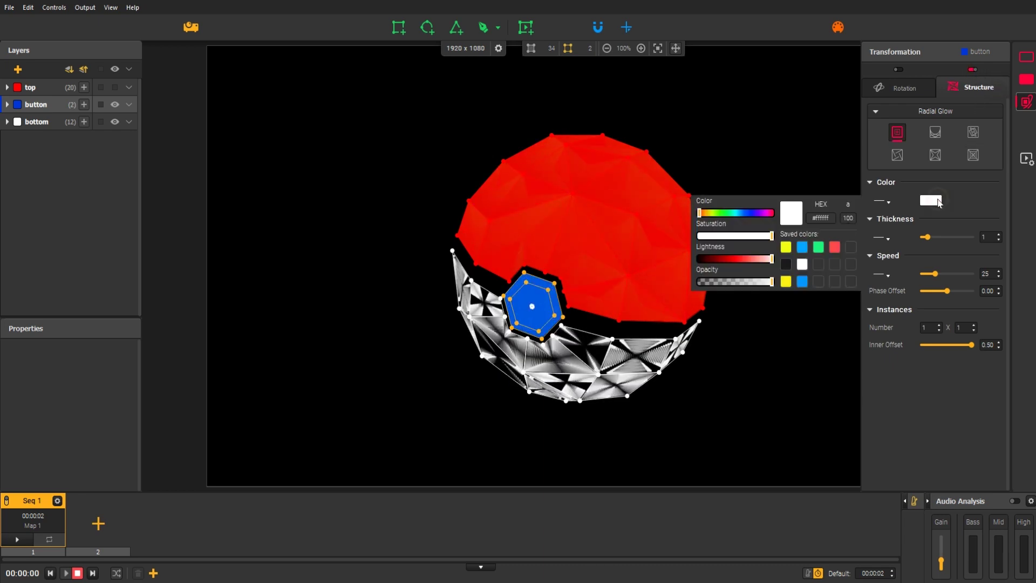
left_click(786, 264)
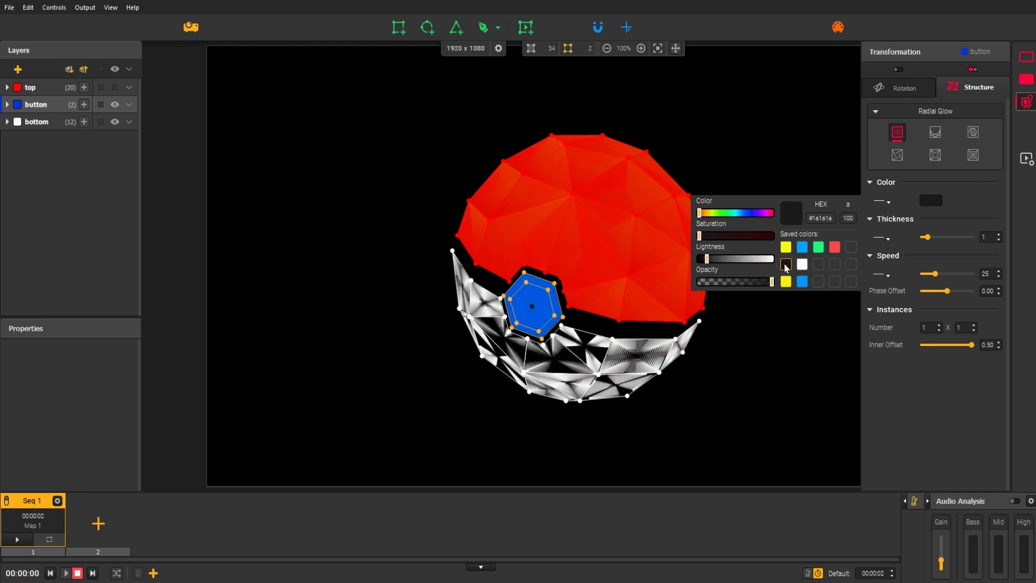
left_click_drag(707, 263, 701, 262)
left_click(964, 198)
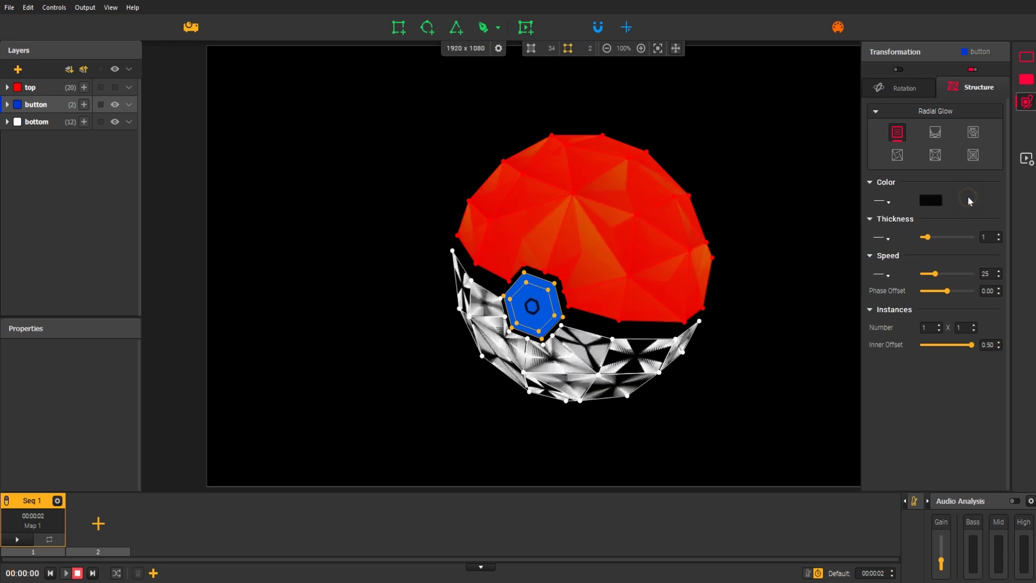
left_click(999, 235)
left_click(998, 234)
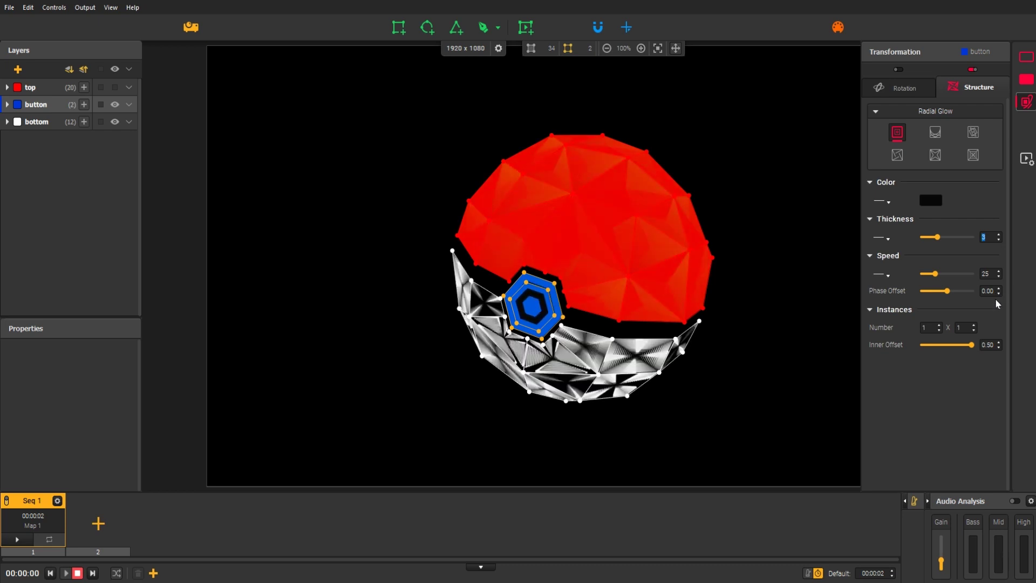
left_click(939, 324)
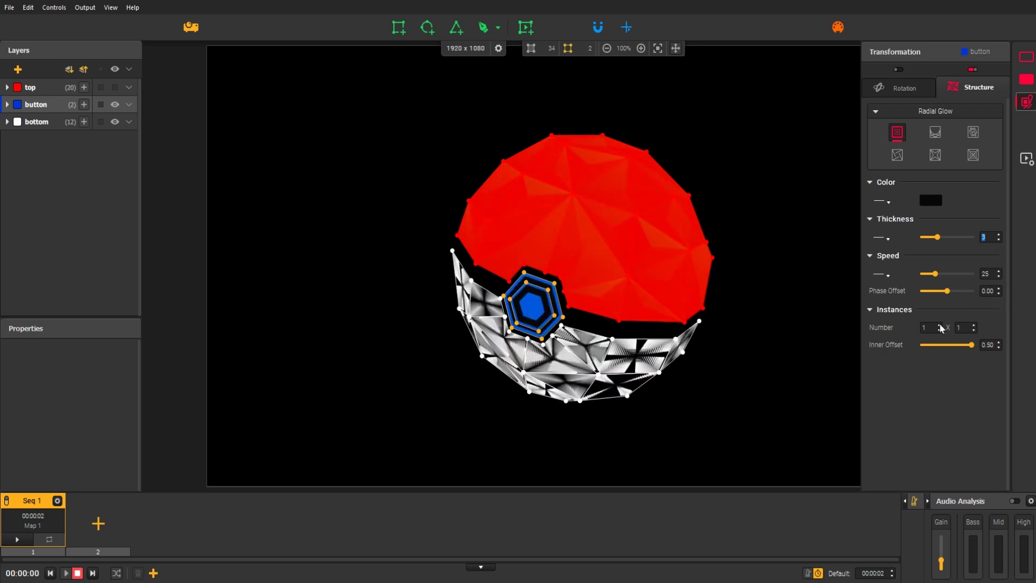
left_click(939, 324)
left_click(939, 324)
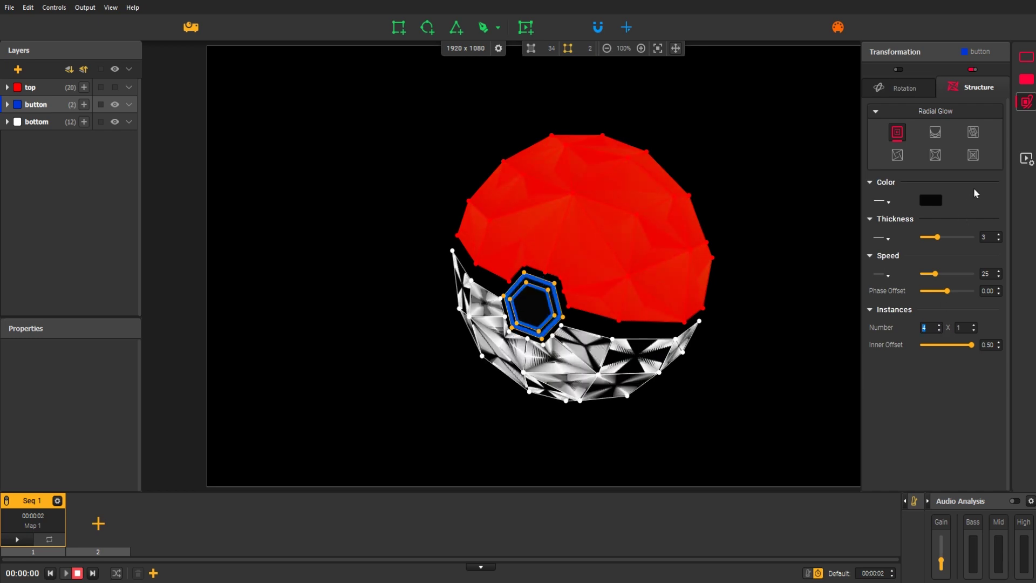
left_click(1027, 101)
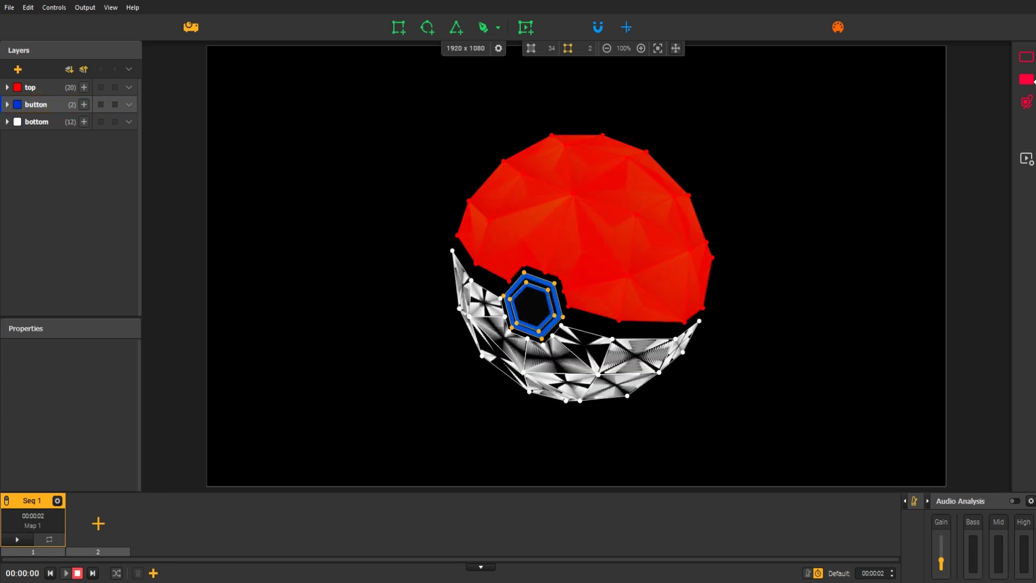
Step: Animate the button's fill colour with a Triangle wave between transparent and white
left_click(1027, 81)
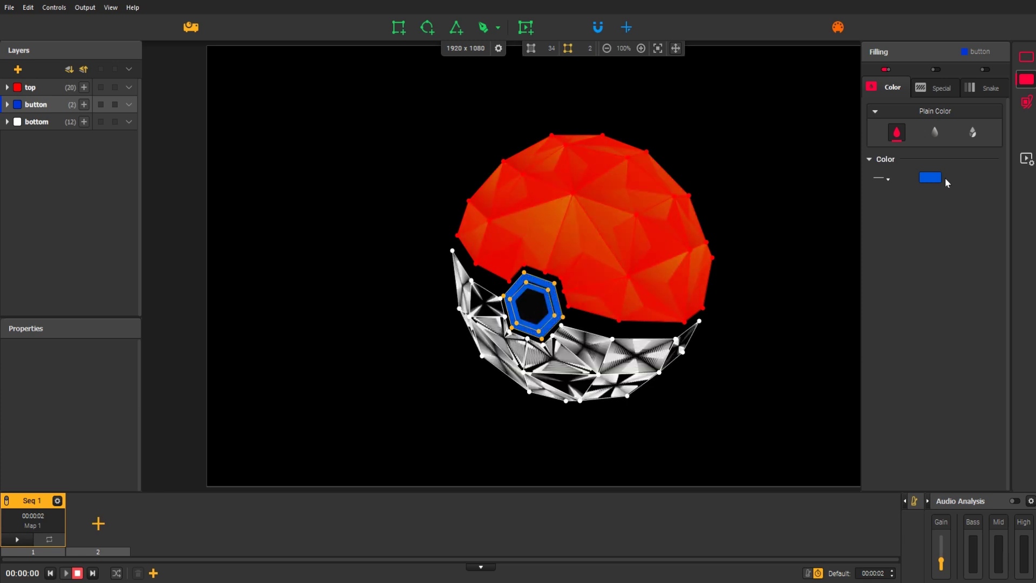
left_click(888, 182)
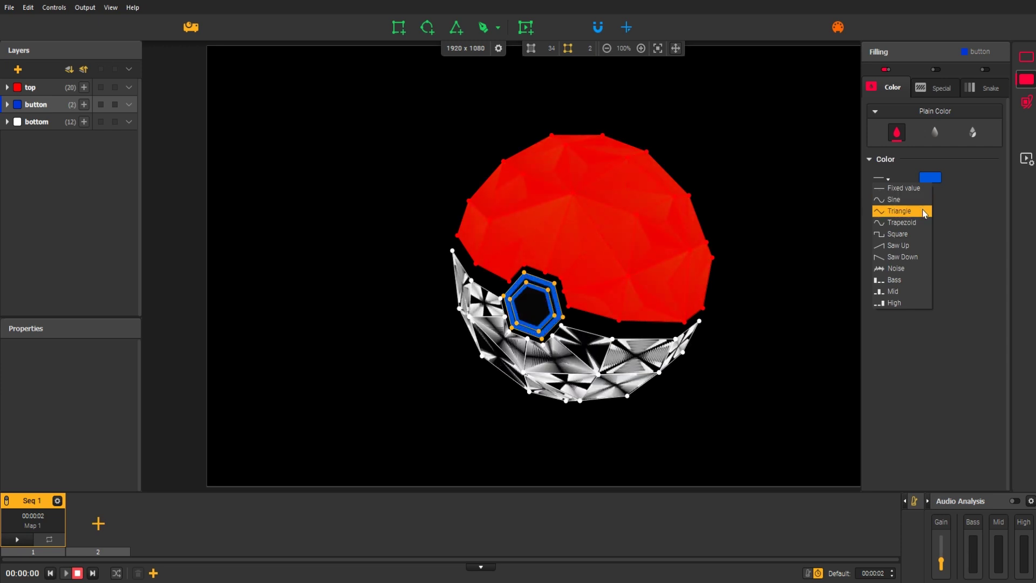
left_click(900, 211)
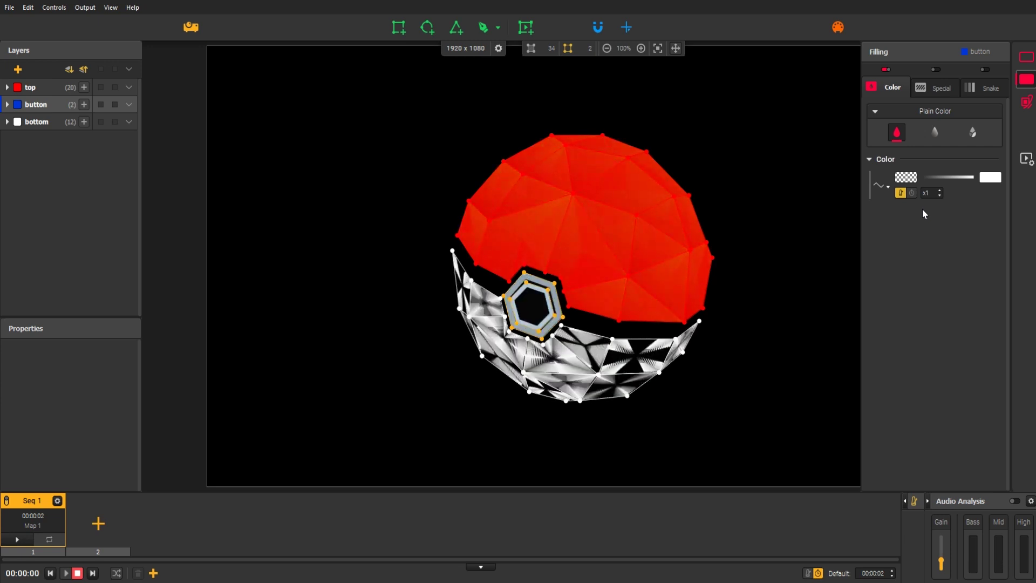
left_click(1026, 107)
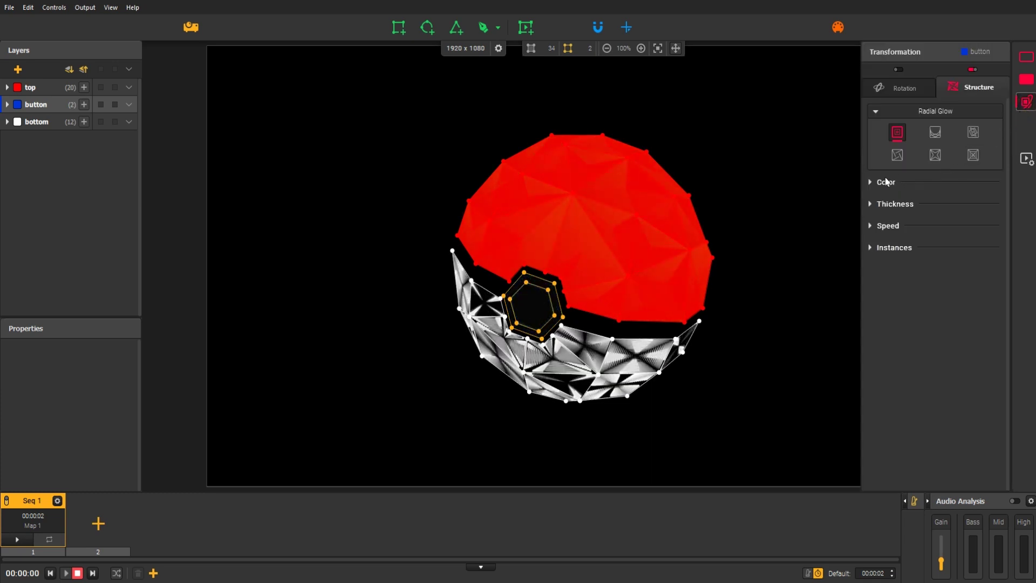
Step: Animate the glow colour on a Sine wave and darken its red colour
left_click(871, 183)
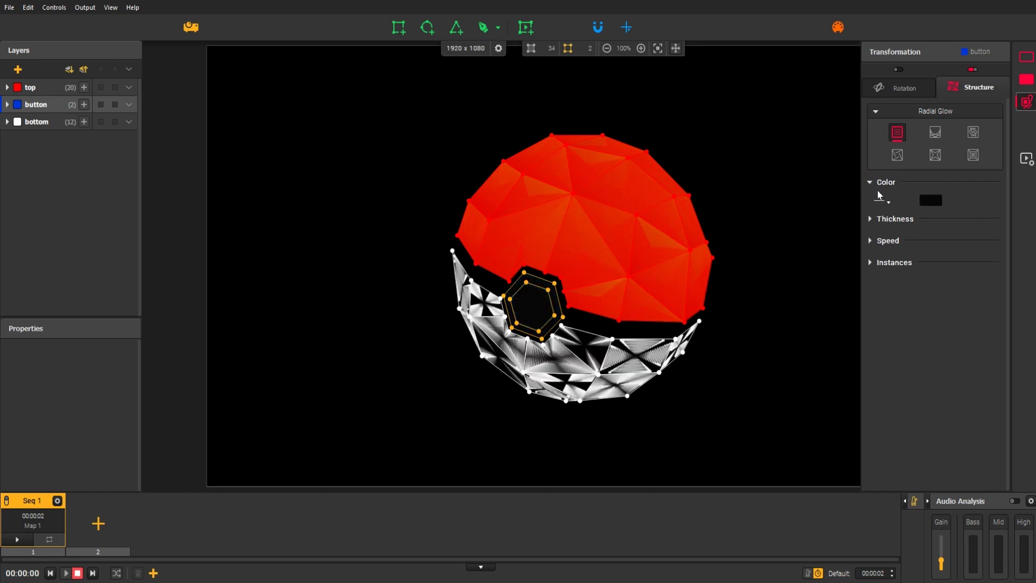
left_click(889, 202)
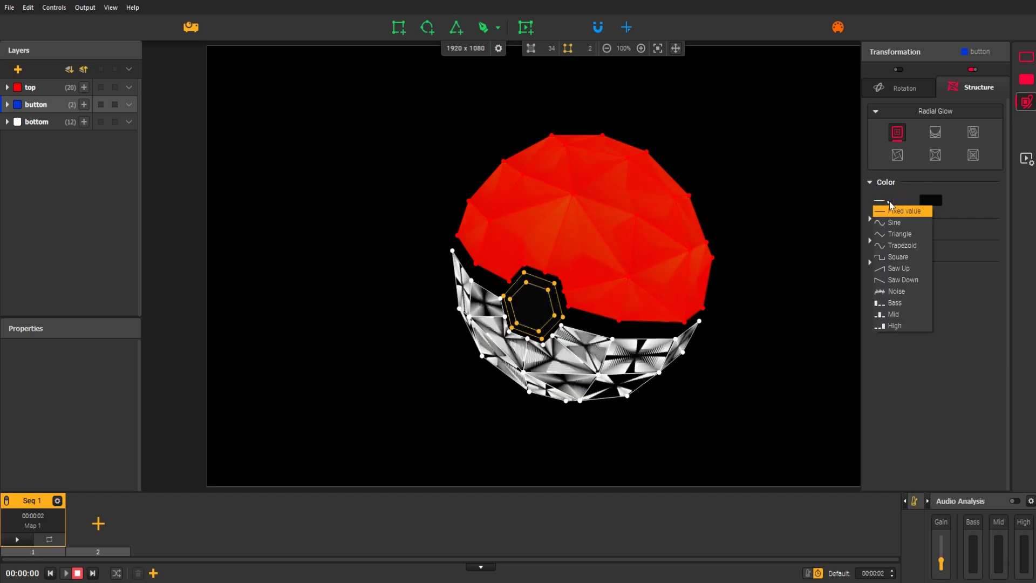
left_click(910, 223)
left_click(991, 200)
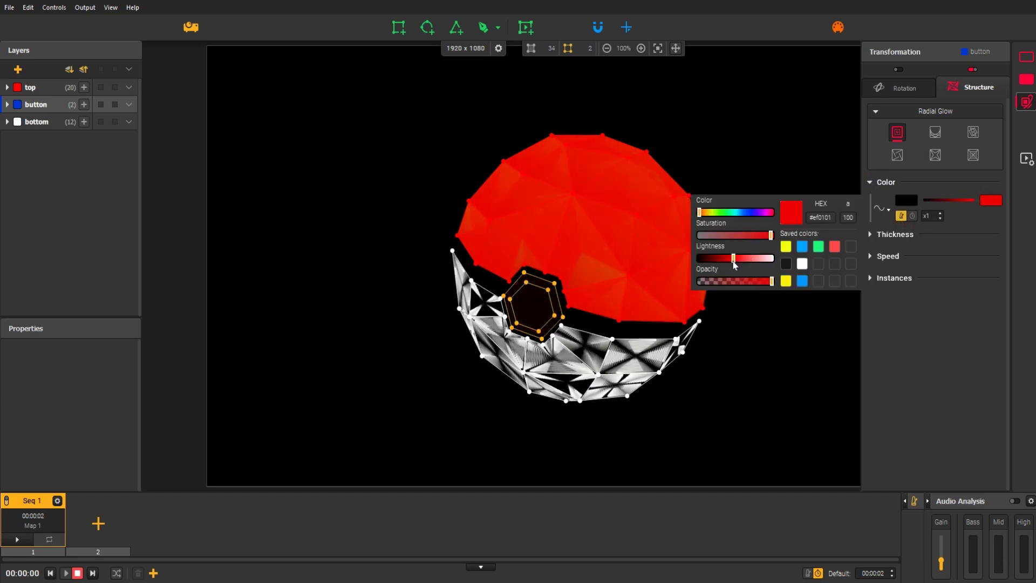
left_click_drag(732, 262, 727, 263)
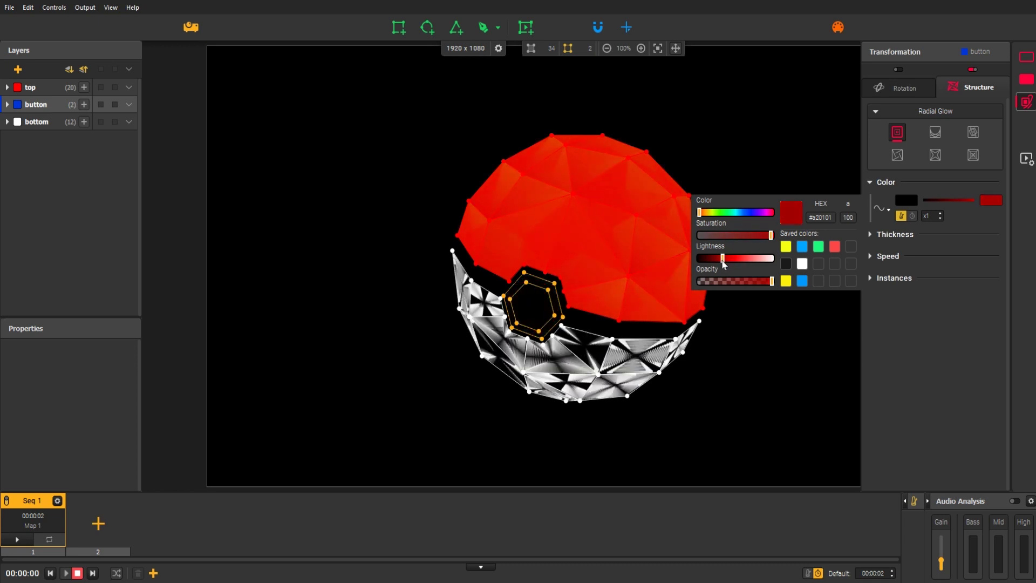
Step: Expand the glow's Speed, Thickness and Instances settings
left_click(975, 253)
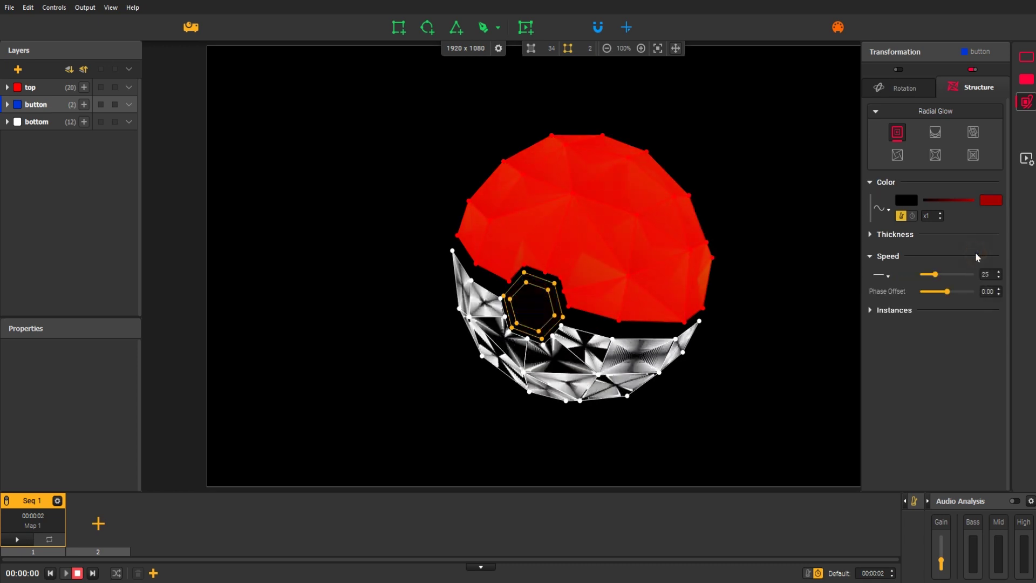
left_click(870, 235)
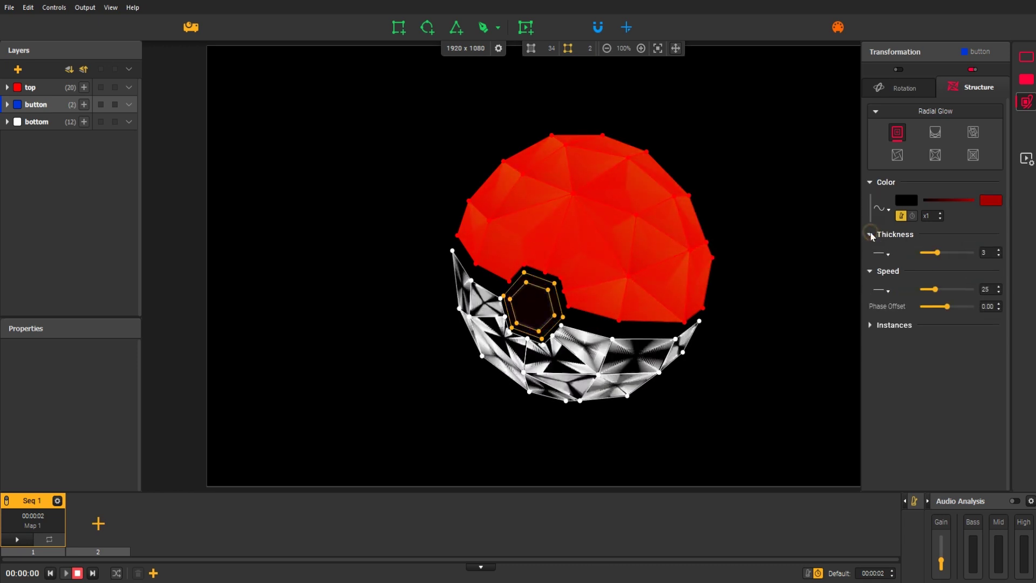
left_click(871, 324)
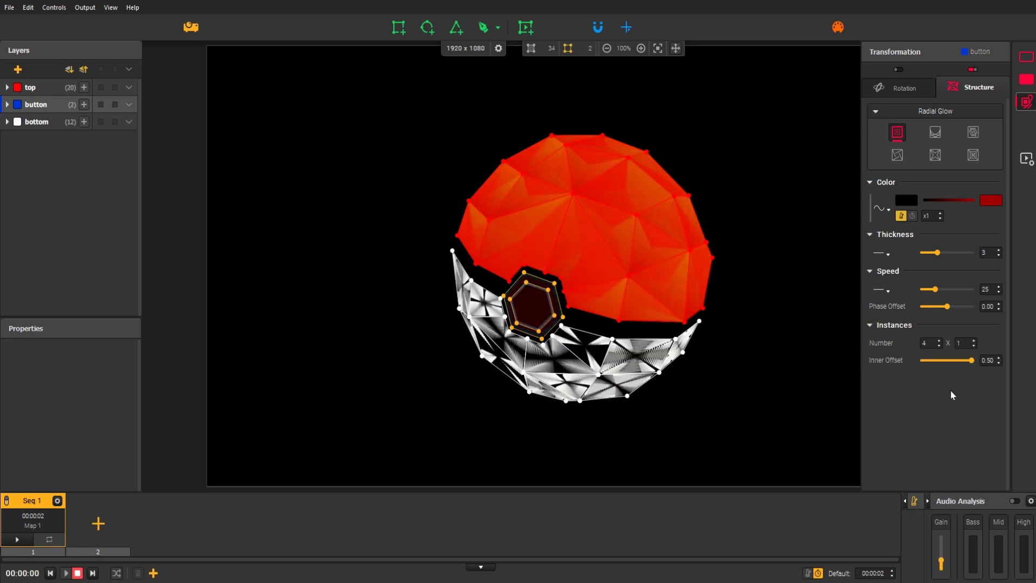
left_click(887, 209)
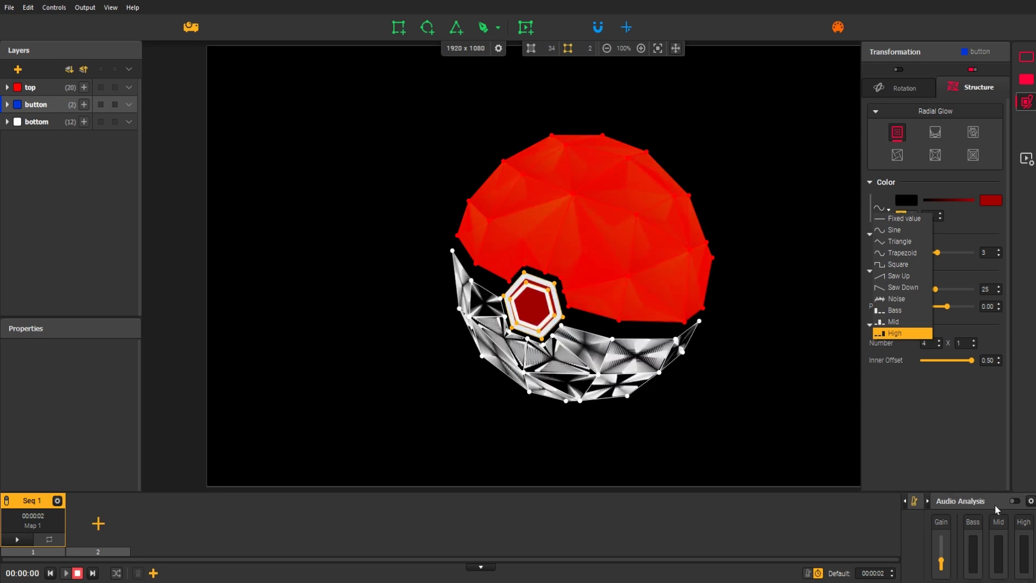
Step: Turn on Audio Analysis and set the glow colour's animation mode to Bass
left_click(1019, 504)
left_click(1016, 501)
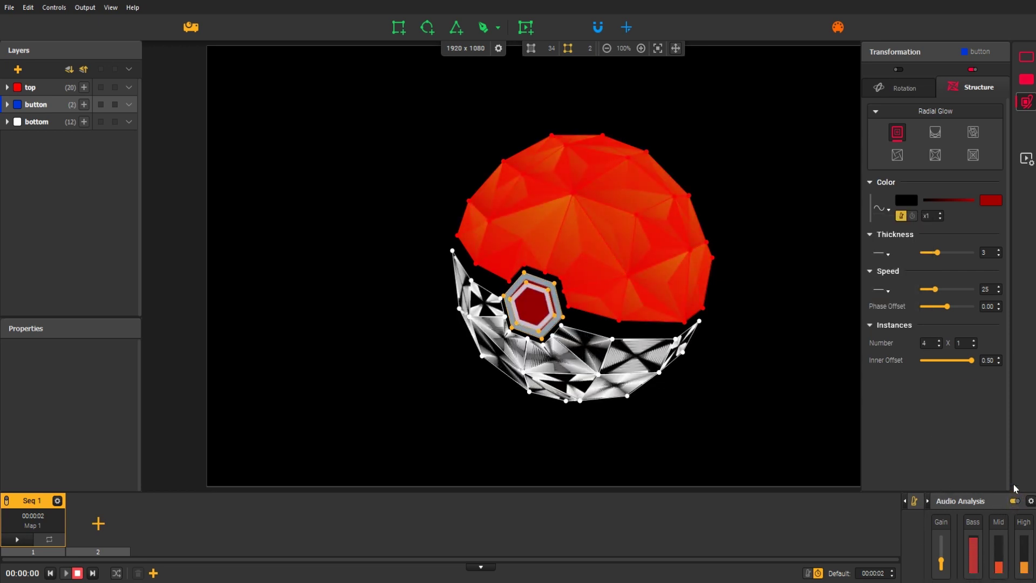
left_click(881, 208)
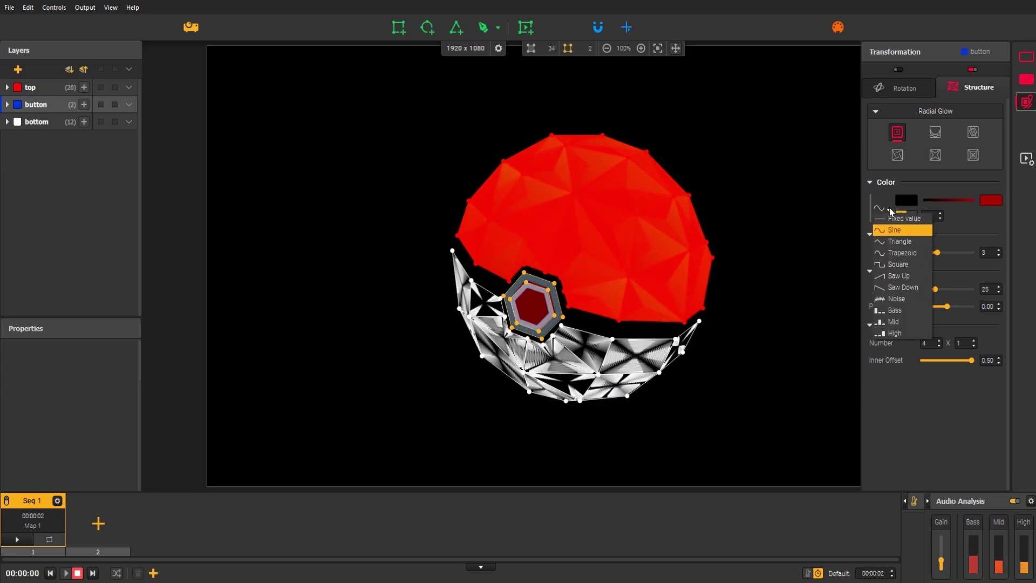
left_click(900, 311)
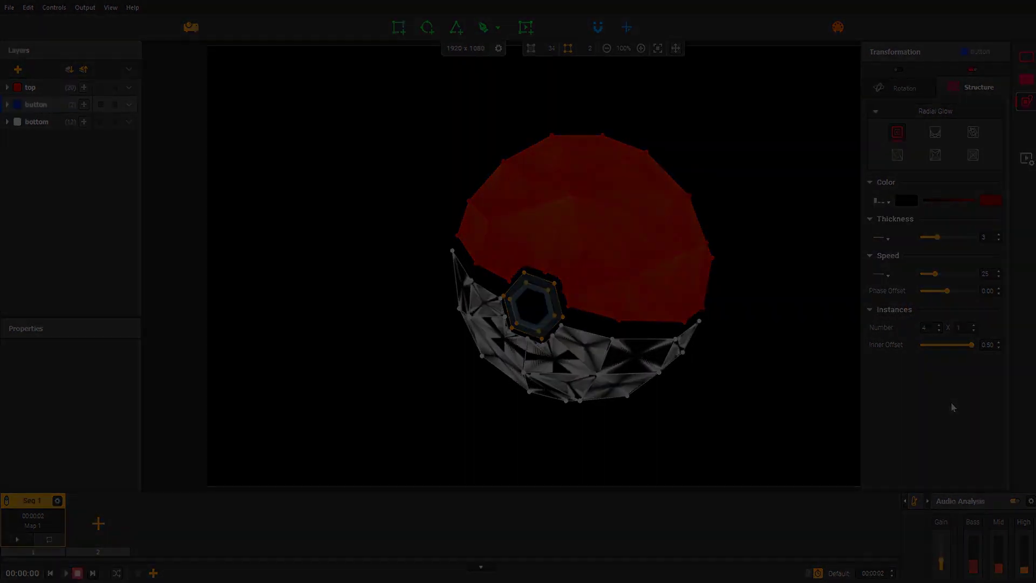